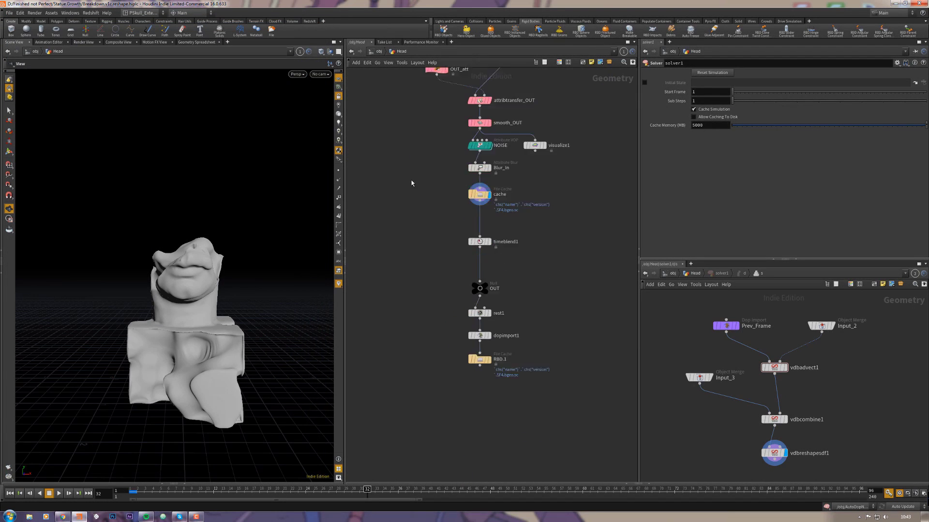
Display the RBD.1 file cache and set the timeline to frame 1
left_click(482, 330)
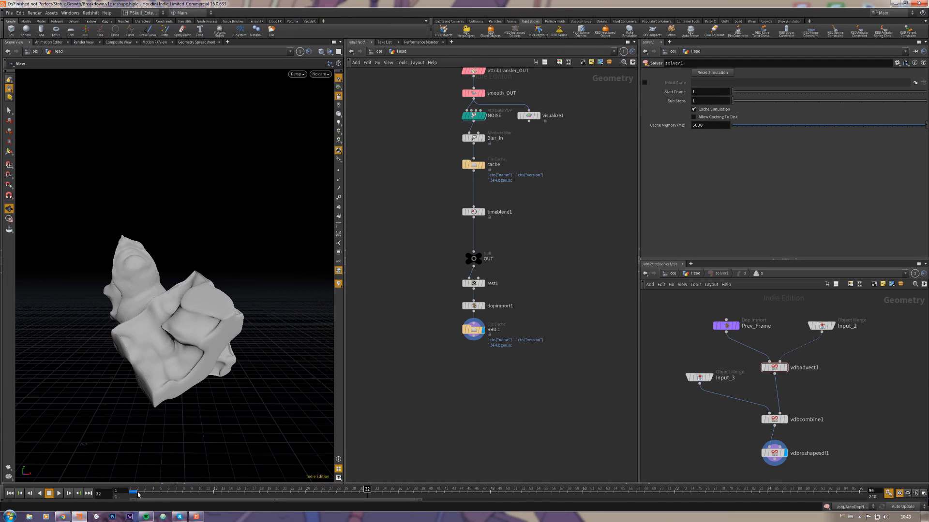
mouse_move(140, 494)
left_mouse_down()
mouse_move(202, 484)
mouse_move(643, 481)
mouse_move(133, 484)
left_mouse_up()
Display the OUT_Mesh null above the growth network to view the original head mesh
middle_click_drag(399, 112, 377, 324)
middle_click_drag(572, 247, 599, 356)
middle_click_drag(525, 269, 524, 354)
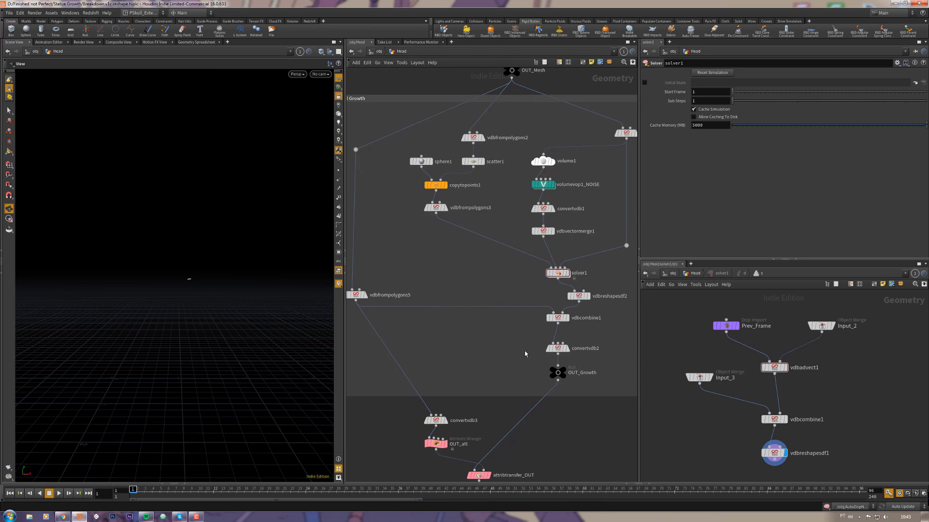
middle_click_drag(464, 319, 475, 457)
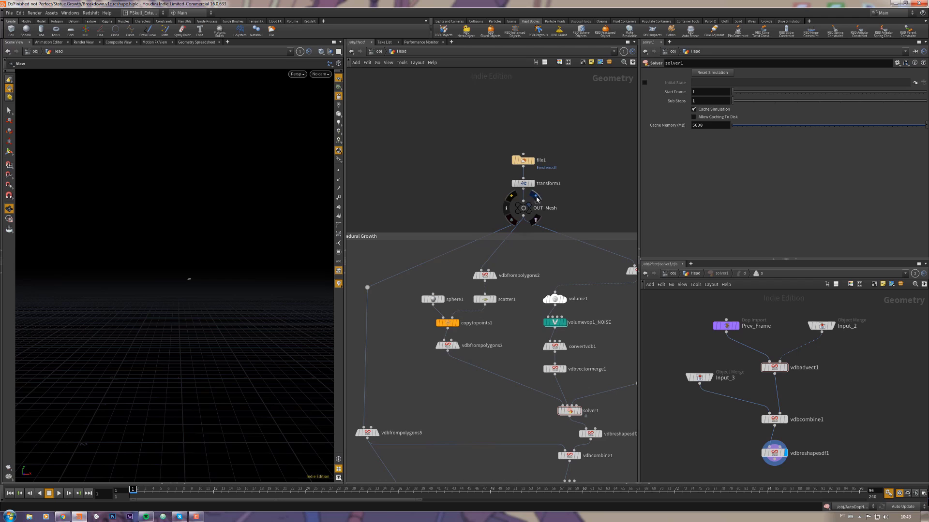
left_click(530, 208)
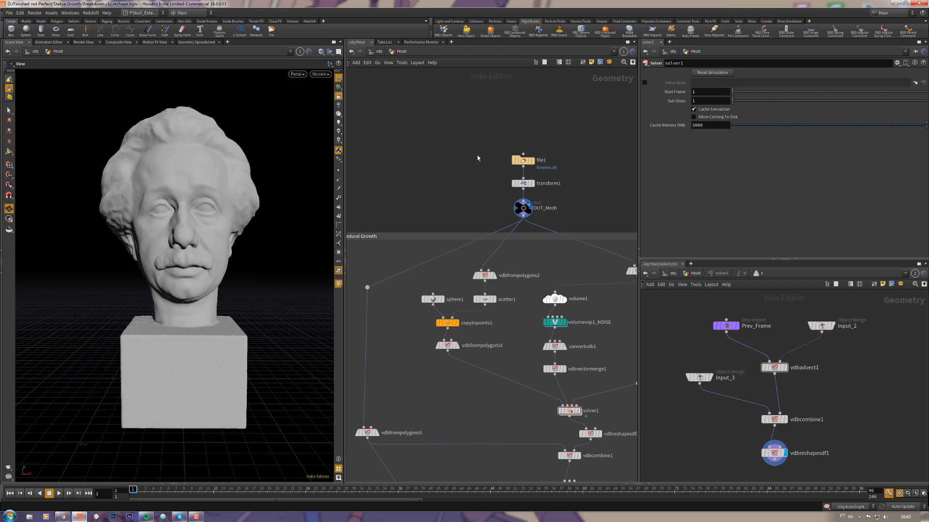
Switch to the browser, look through the statue scans on threedscans.com and return to Houdini
left_click(63, 516)
scroll(700, 309, "up", 10)
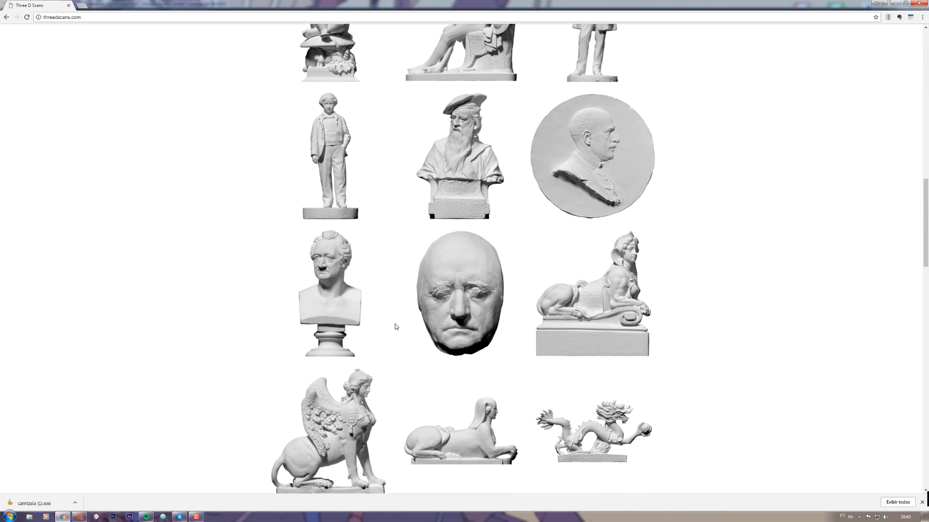
left_click(896, 3)
Display copytopoints1 and try out a different Force Total Count on scatter1
middle_click_drag(603, 184, 564, 213)
mouse_move(457, 306)
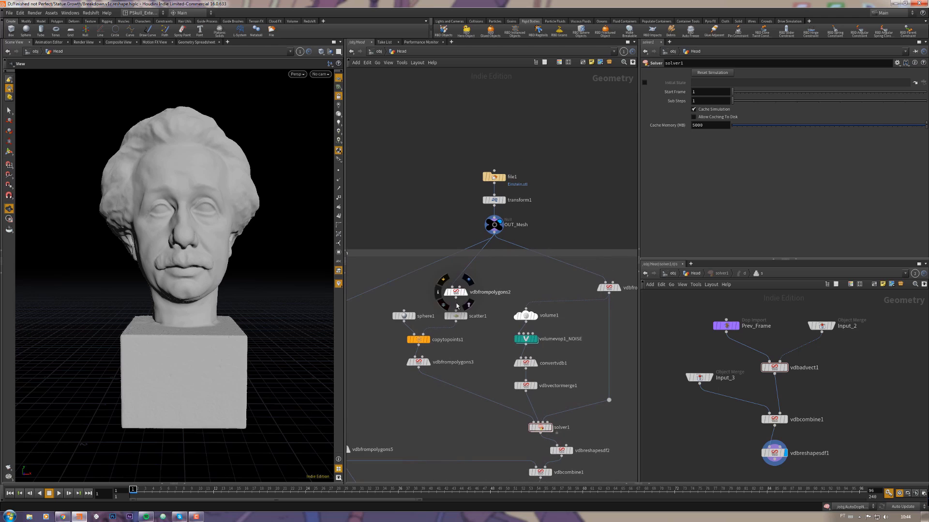
left_click(429, 329)
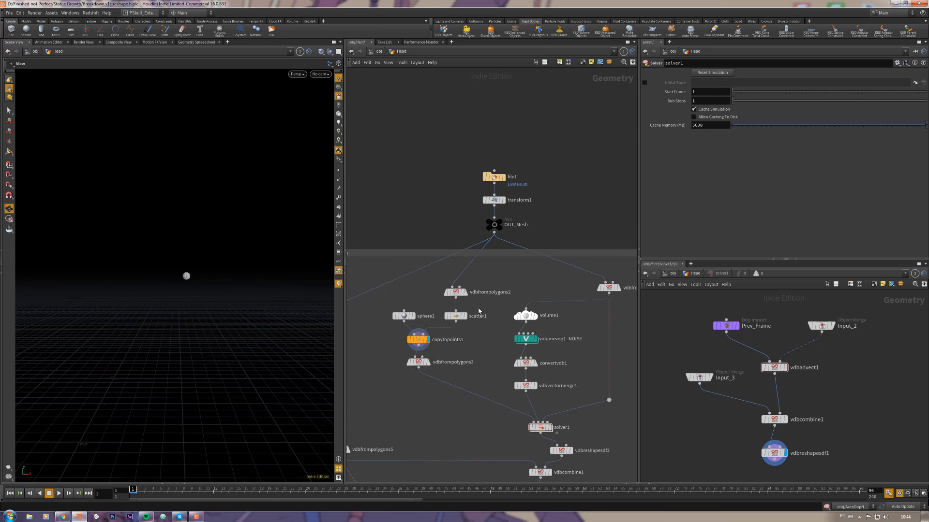
left_click(455, 316)
left_click_drag(739, 130, 744, 130)
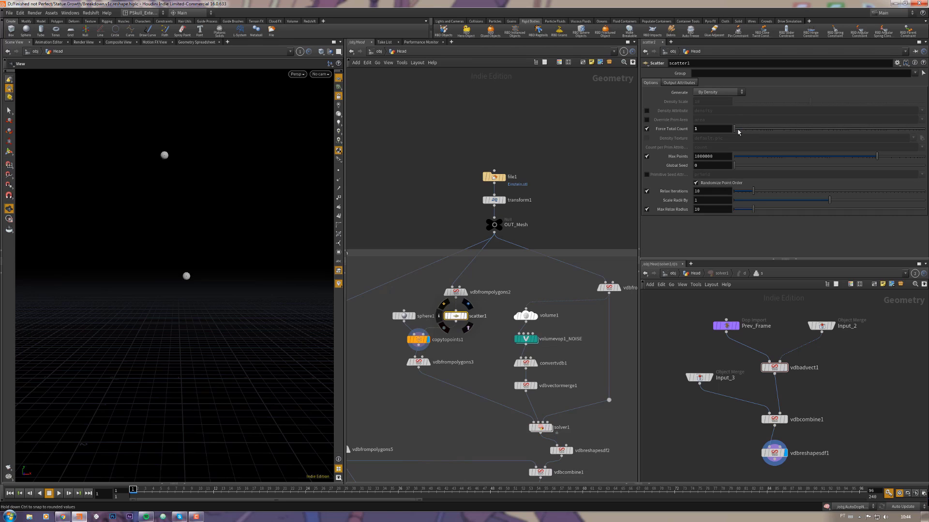
Display vdbfrompolygons3 and examine its voxel and band settings
left_click(427, 361)
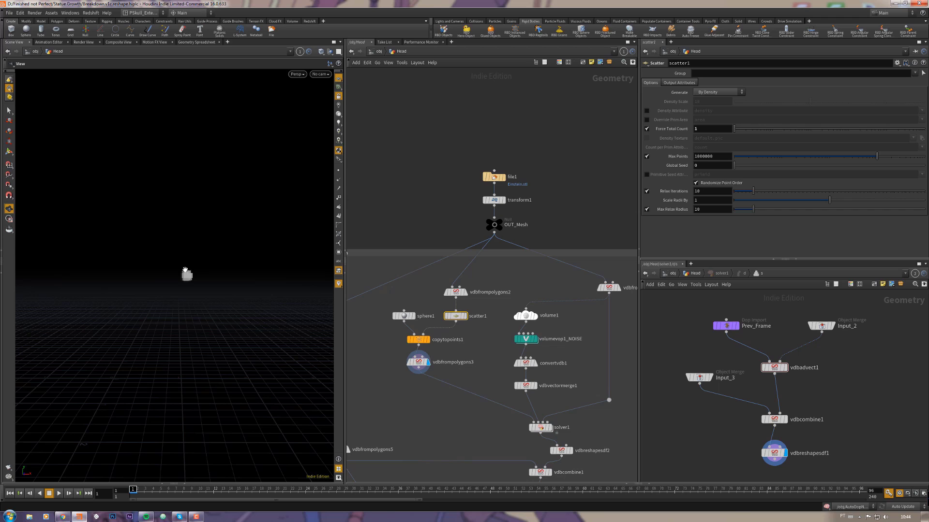
left_click(417, 362)
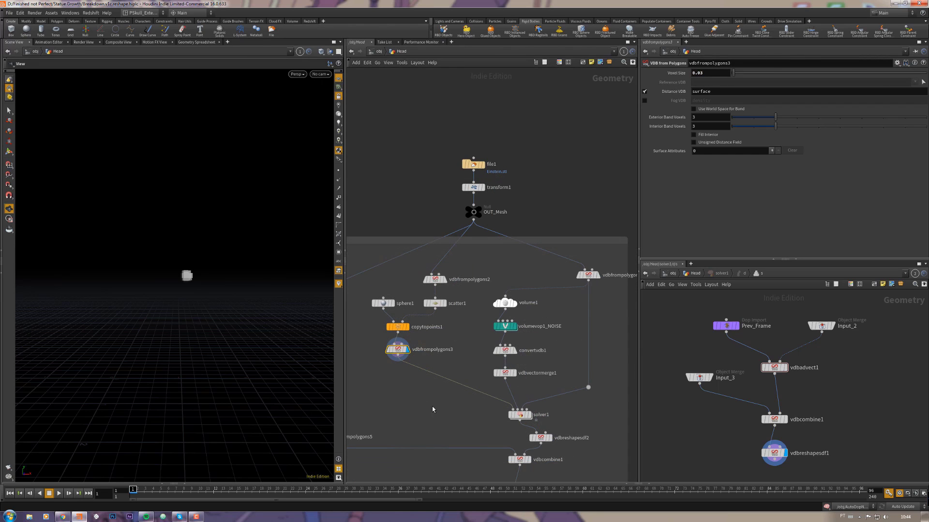
Examine solver1 and the parameters of the vdbadvect1 and vdbreshapesdf1 nodes inside it
left_click_drag(520, 416, 521, 414)
left_click(774, 368)
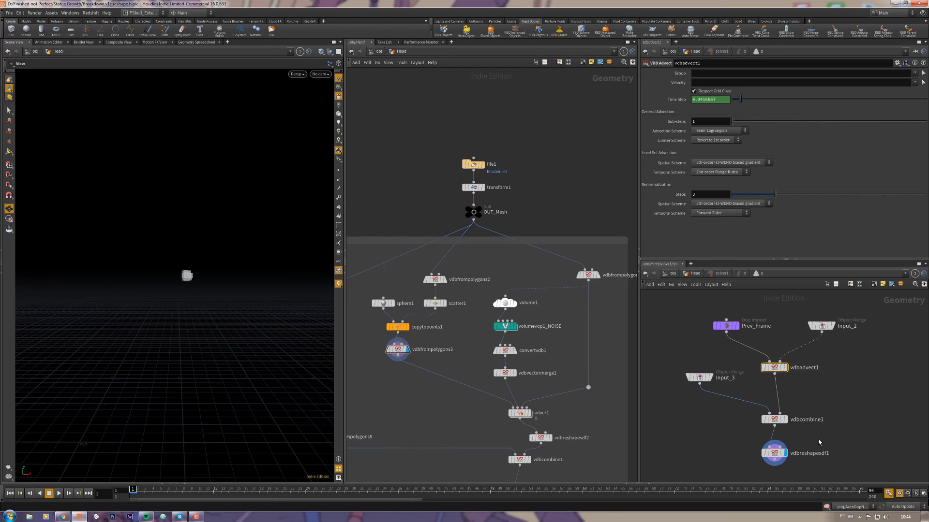
left_click(773, 452)
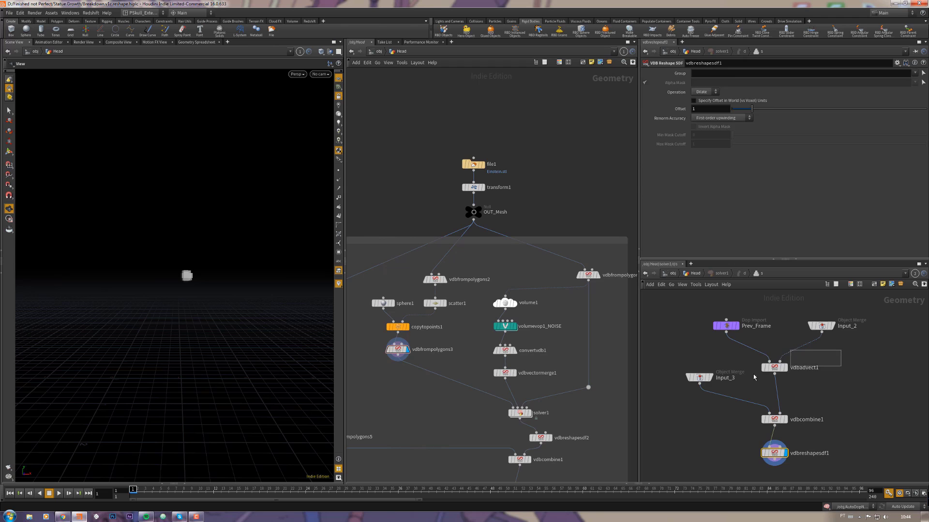
left_click(773, 368)
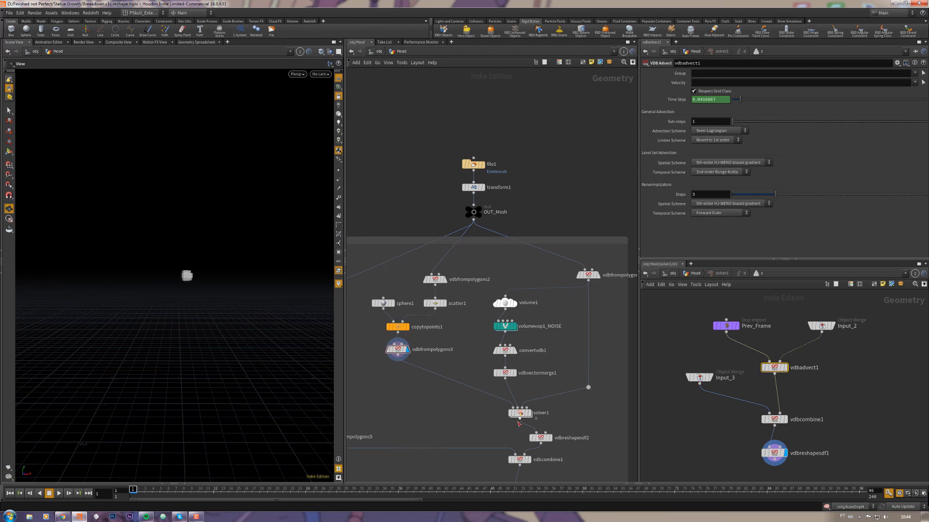
scroll(518, 424, "up", 3)
left_click(503, 401)
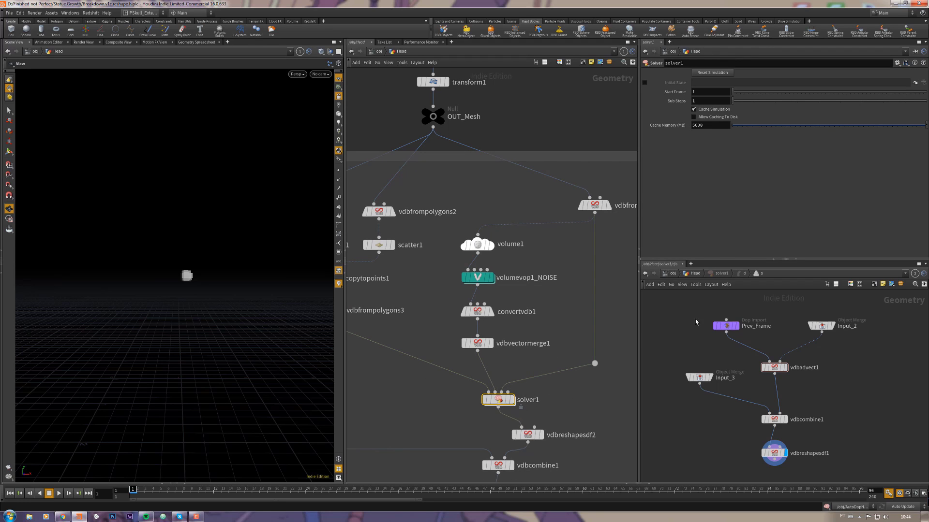
mouse_move(845, 418)
middle_mouse_down()
mouse_move(837, 410)
mouse_move(855, 395)
mouse_move(846, 406)
middle_mouse_up()
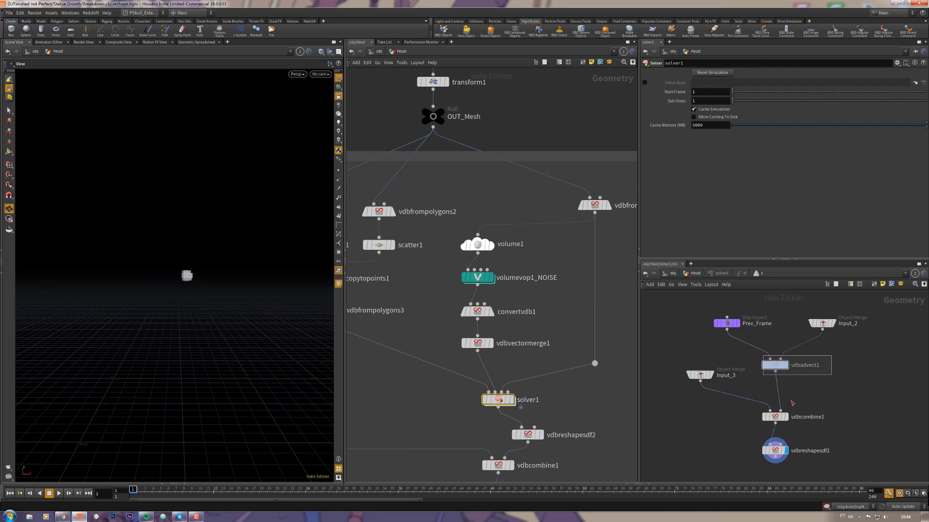
left_click(775, 365)
left_click(775, 450)
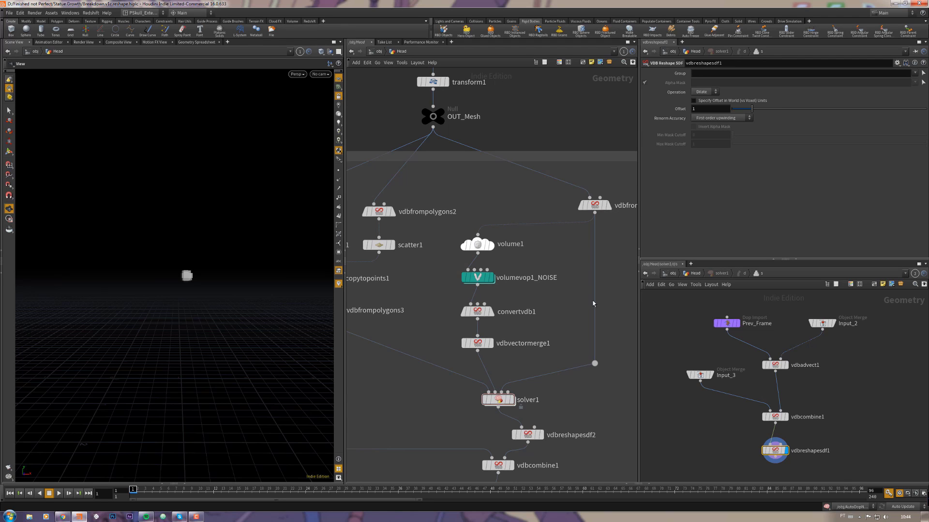
middle_click_drag(547, 349, 556, 343)
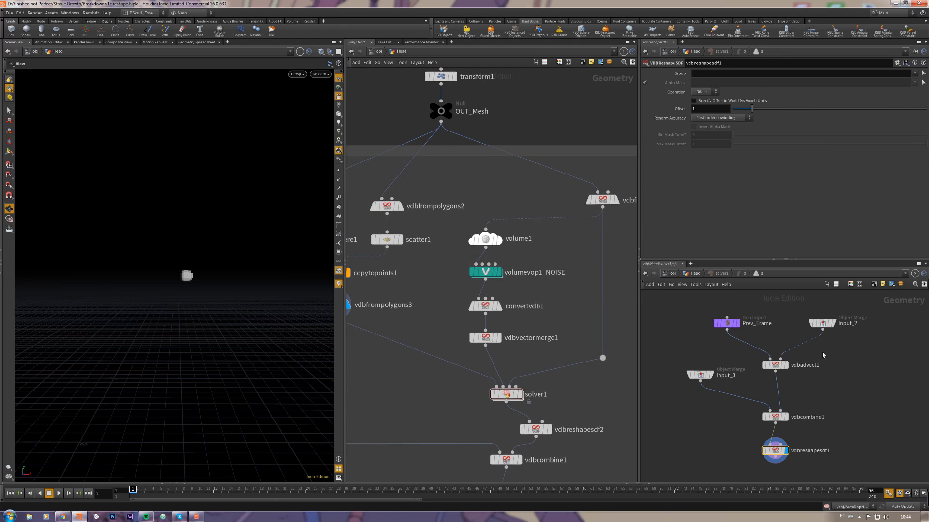
left_click(774, 366)
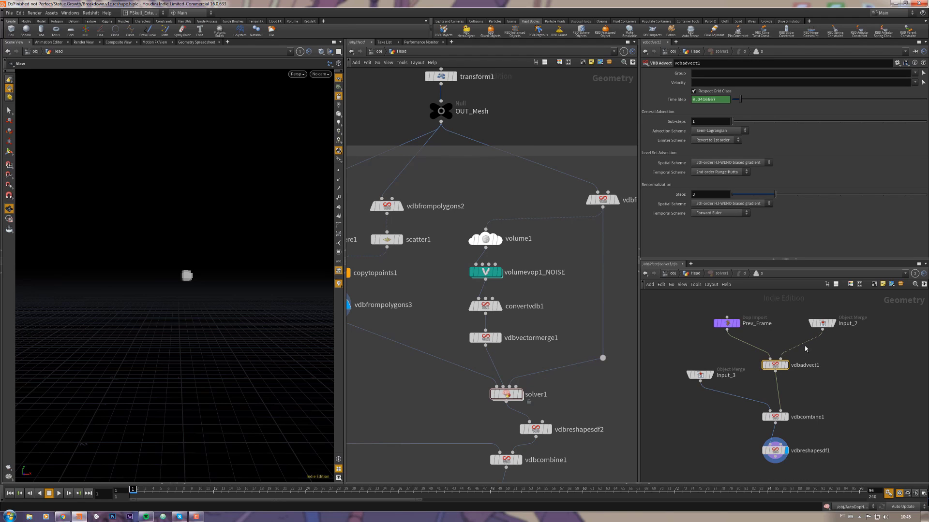
Choose Vector as the rank of volume1 and select its name, vel
mouse_move(488, 243)
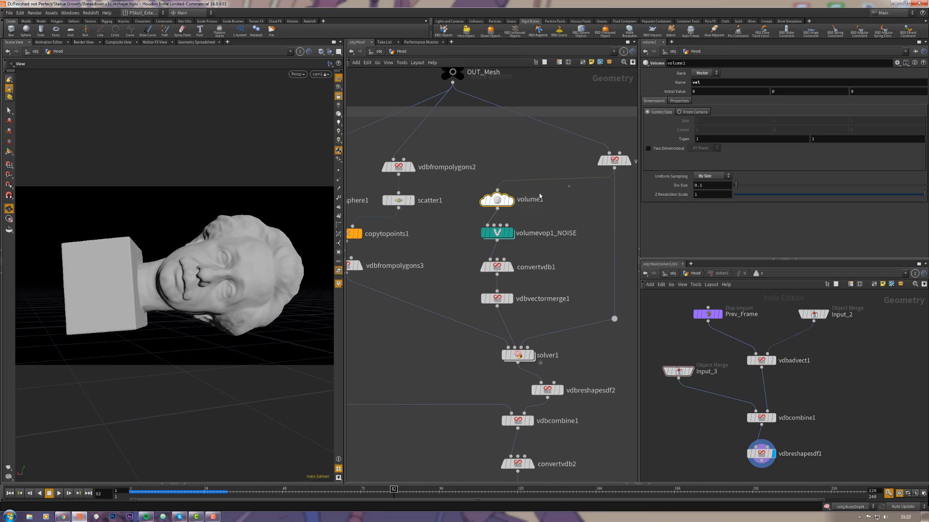
left_click(698, 74)
left_click(701, 89)
left_click(722, 81)
double_click(695, 83)
Set the uniform sampling of volume1 to By Size
left_click(709, 176)
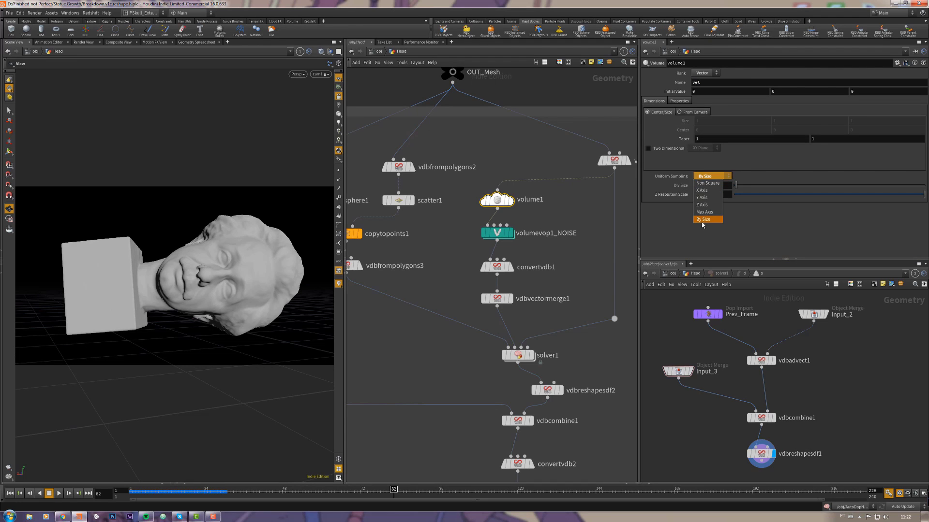
left_click(701, 221)
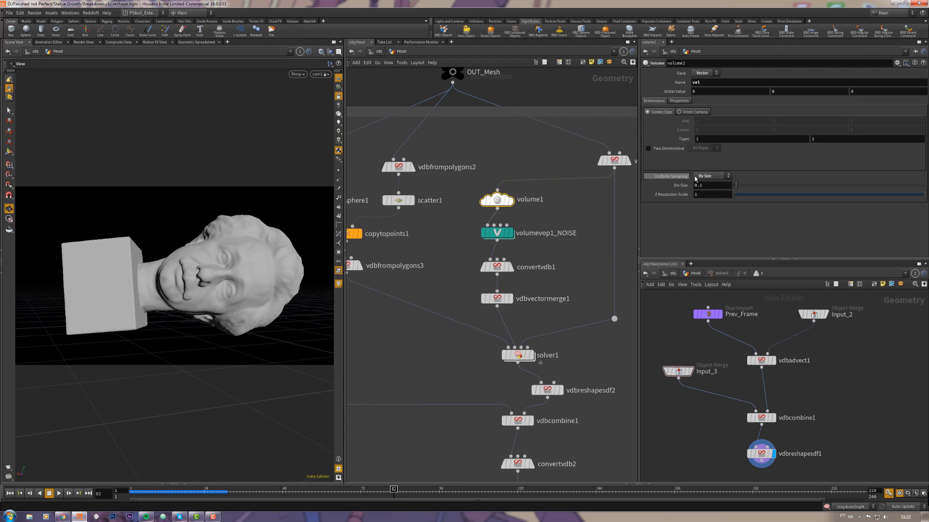
left_click(710, 177)
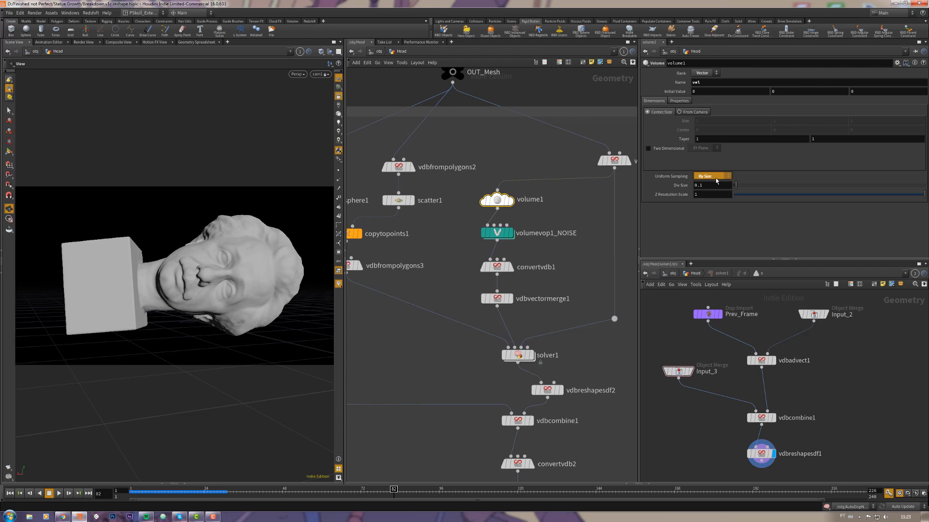
left_click(660, 248)
Display volumevop1_NOISE, convertvdb1 and vdbvectormerge1 in turn and examine the noise and vector merge parameters
key("c")
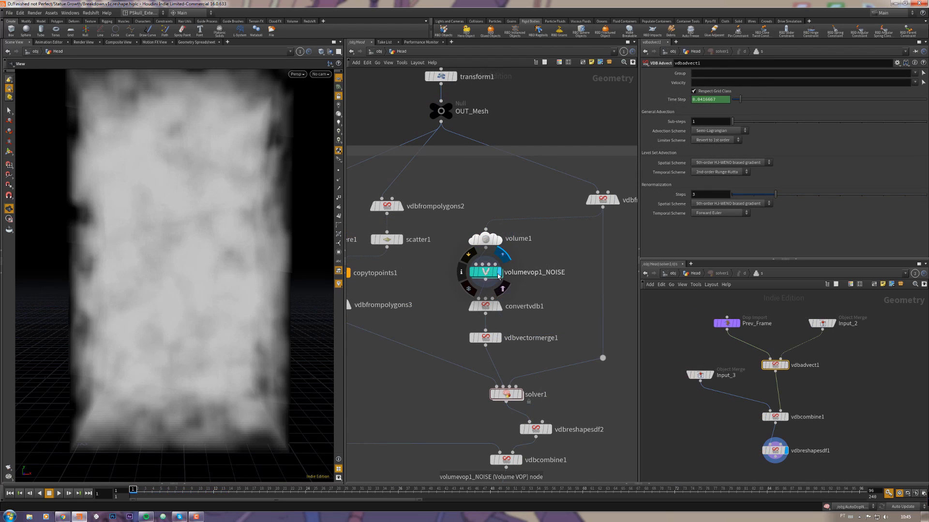
left_click_drag(267, 187, 187, 240)
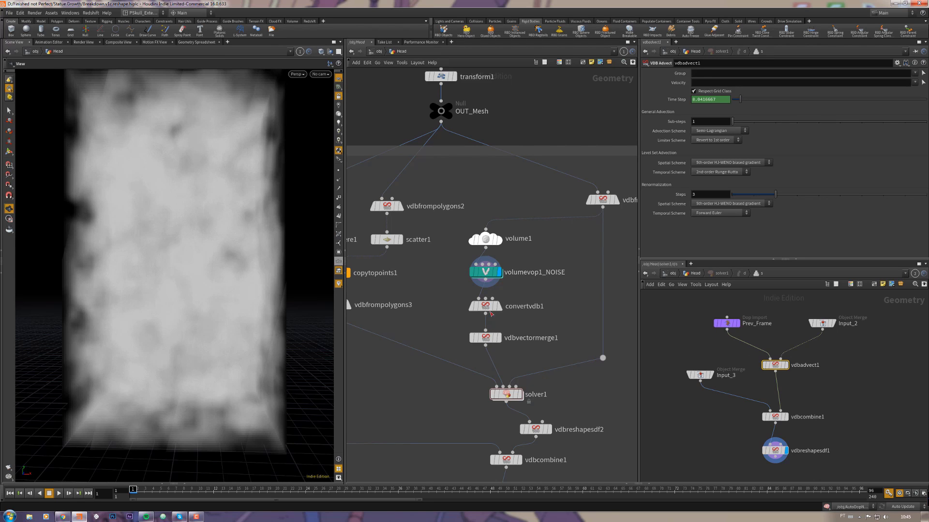
left_click(499, 306)
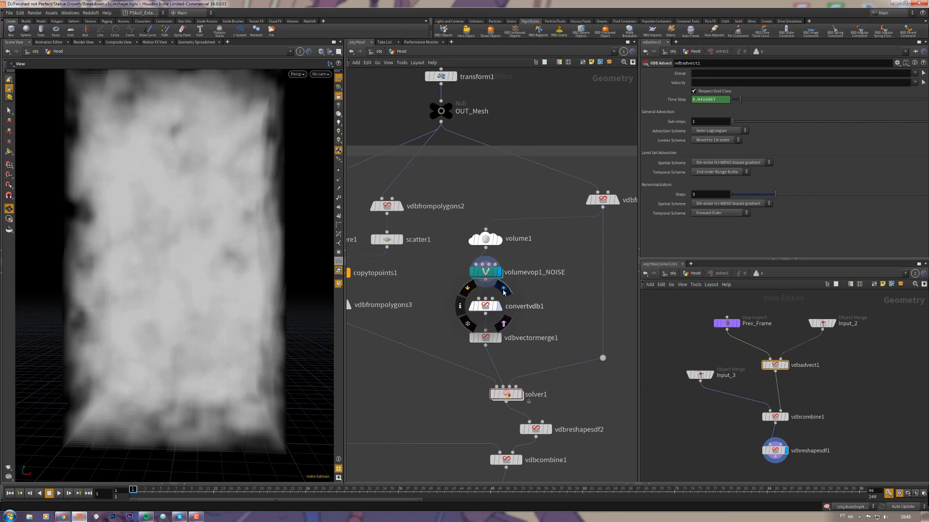
left_click(494, 339)
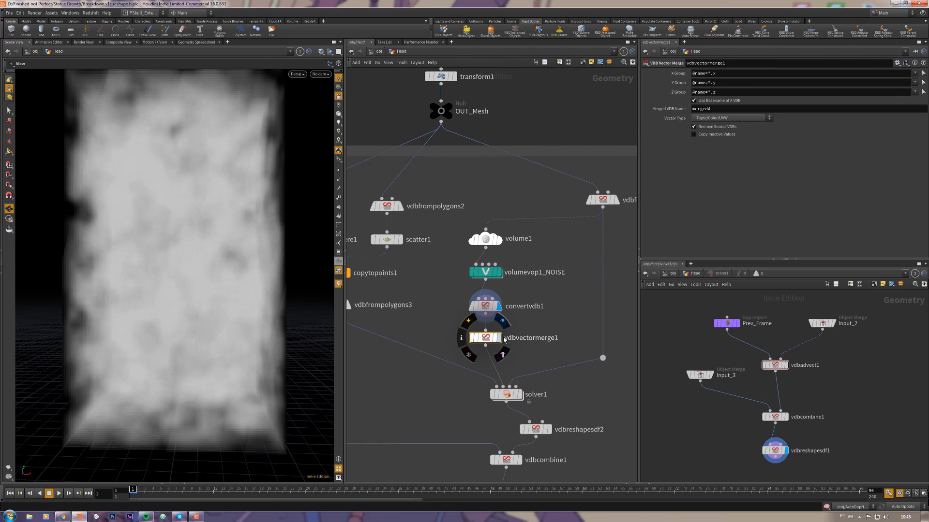
left_click(502, 320)
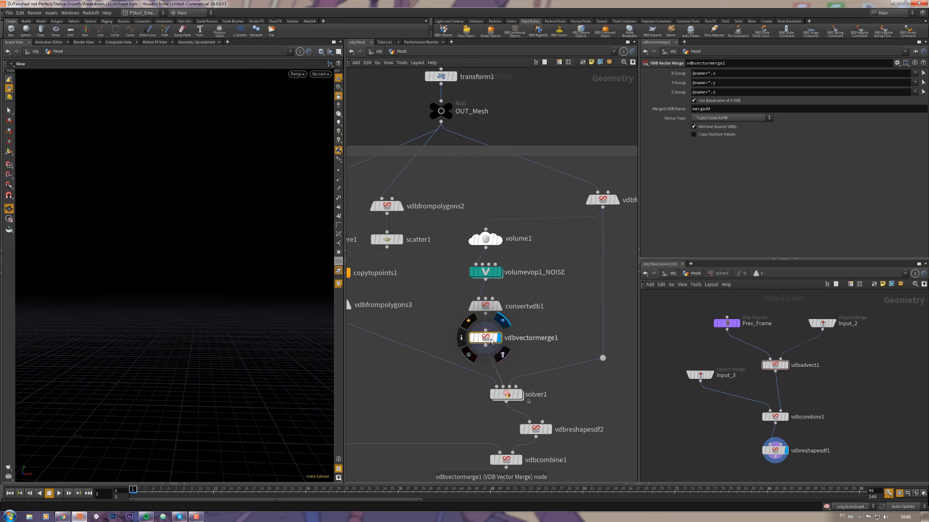
left_click(517, 273)
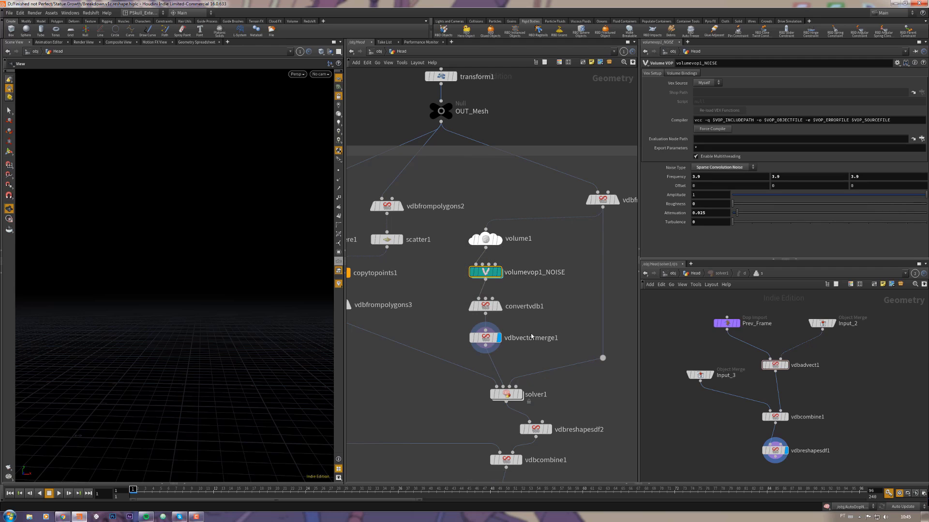
left_click(486, 338)
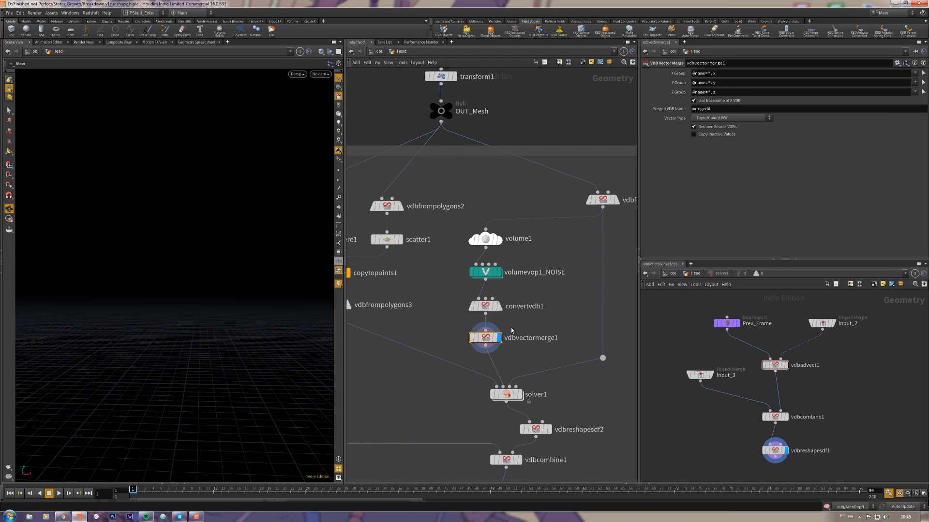
Enter the volumevop1_NOISE network and select turbnoise1 to examine its Turbulent Noise settings
mouse_move(486, 274)
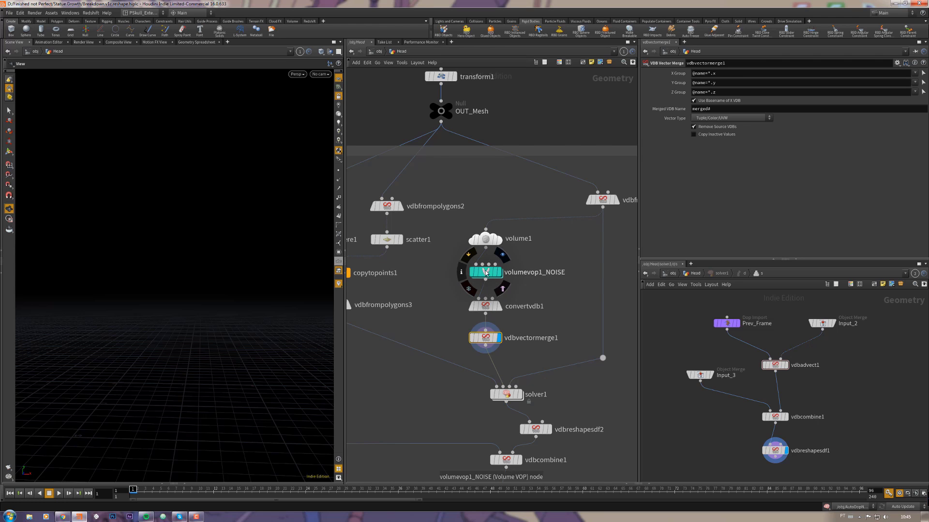
double_click(486, 273)
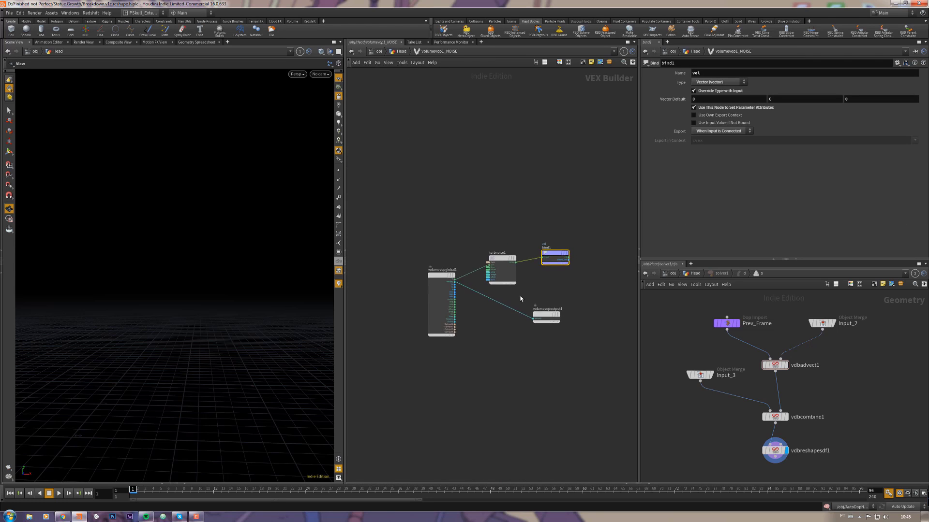
scroll(547, 276, "up", 3)
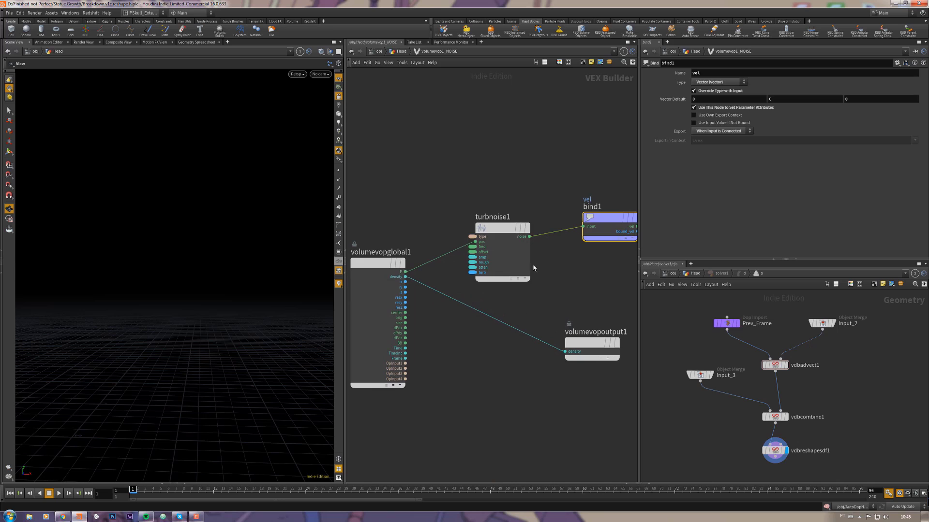
left_click_drag(486, 177, 505, 253)
middle_click_drag(578, 272, 525, 287)
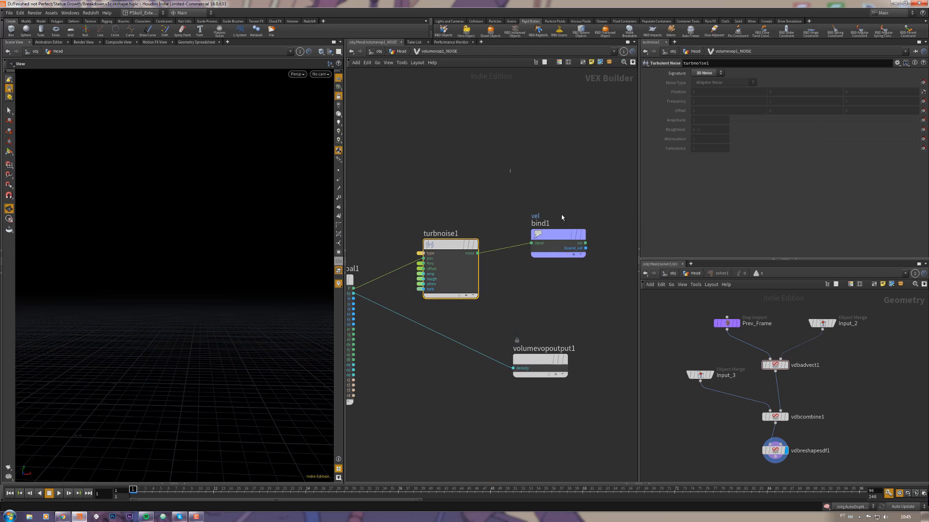
Select bind1 and examine its type options and bound name in the Bind parameters
left_click_drag(510, 168, 584, 270)
left_click_drag(584, 217, 584, 218)
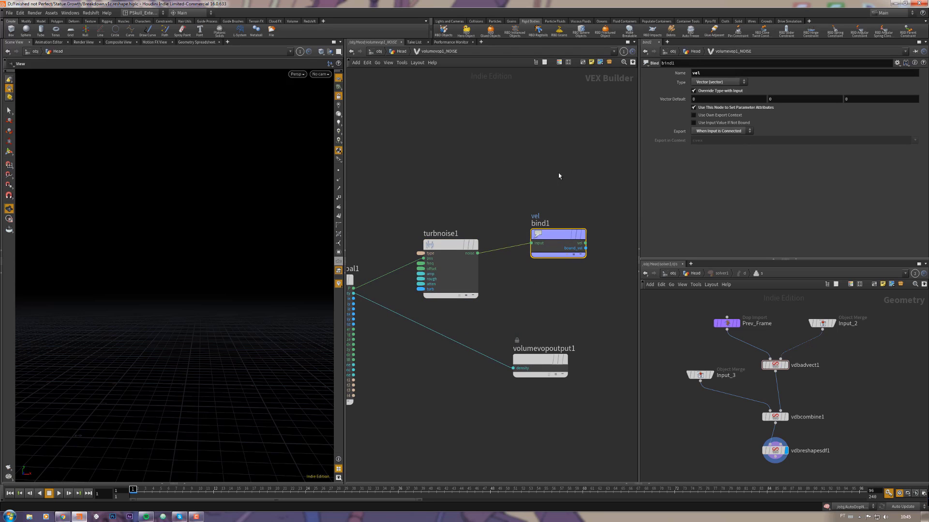
left_click(715, 83)
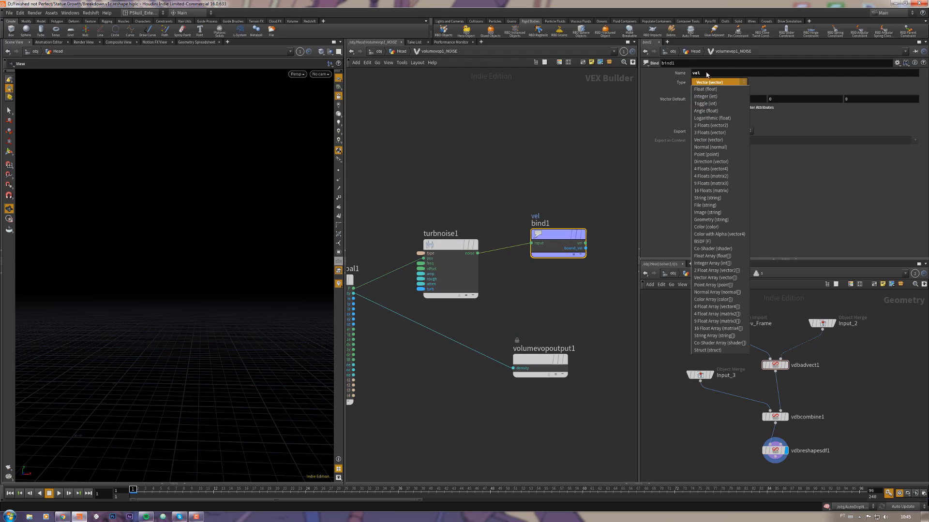
left_click_drag(706, 73, 667, 72)
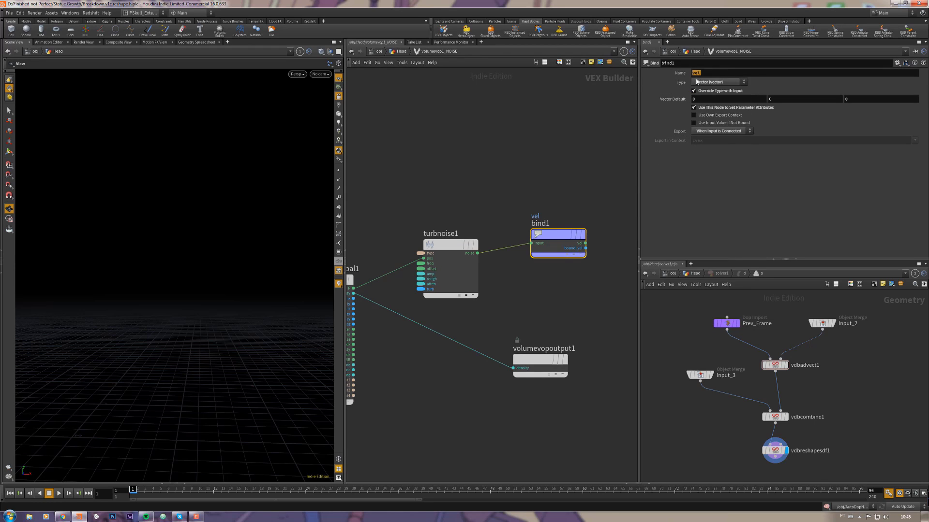
left_click(466, 84)
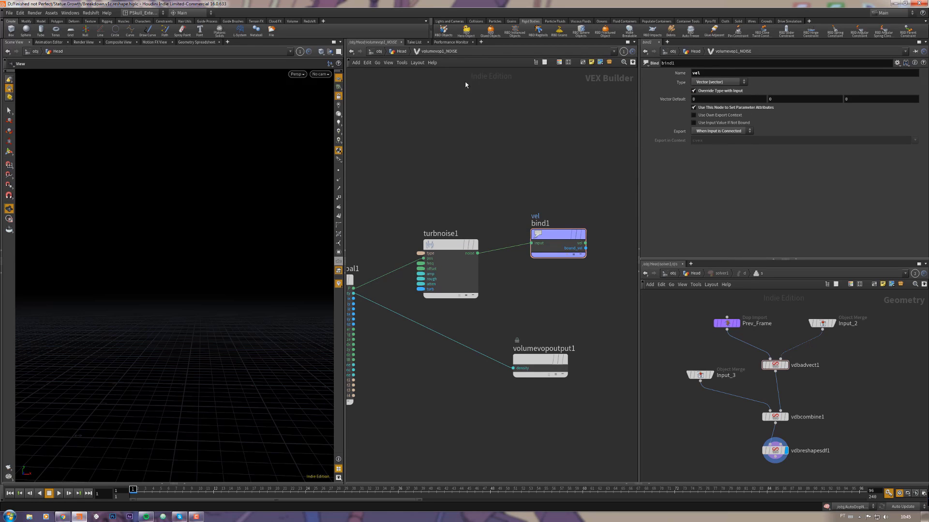
Return to the Head network and display the solver1 result
left_click(402, 52)
middle_click_drag(560, 324, 551, 290)
left_click(524, 341)
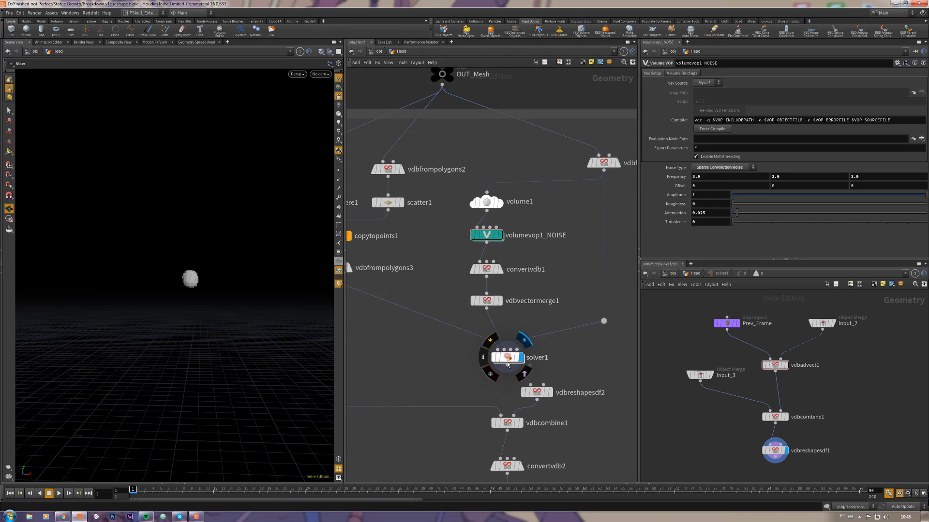
middle_click_drag(567, 301, 590, 296)
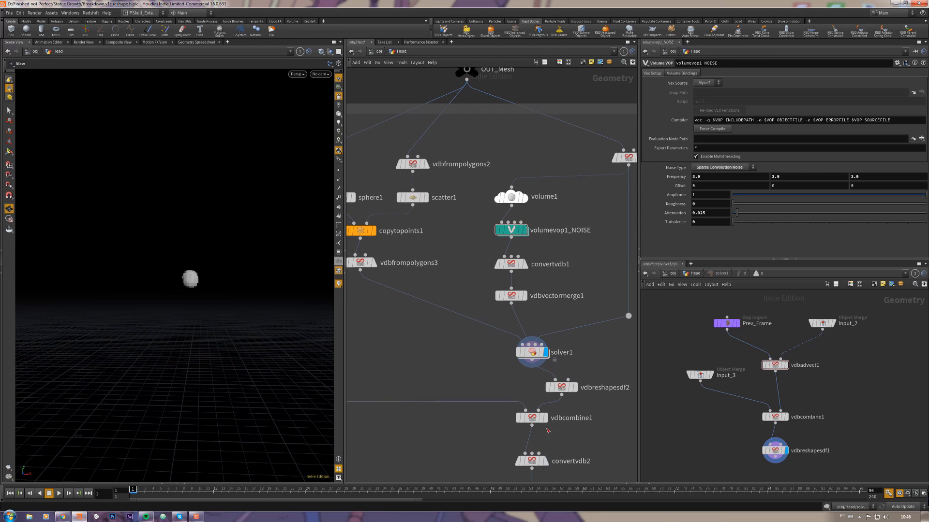
Display vdbadvect1 inside the solver network and scrub the timeline back to frame 1 to examine the advection alone
middle_click_drag(687, 421, 673, 419)
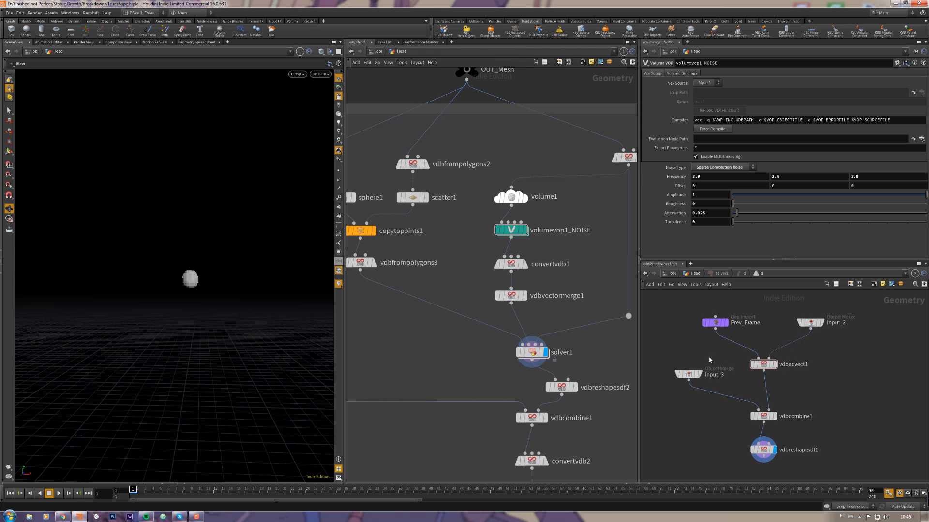
middle_click_drag(725, 361, 719, 365)
scroll(726, 375, "up", 1)
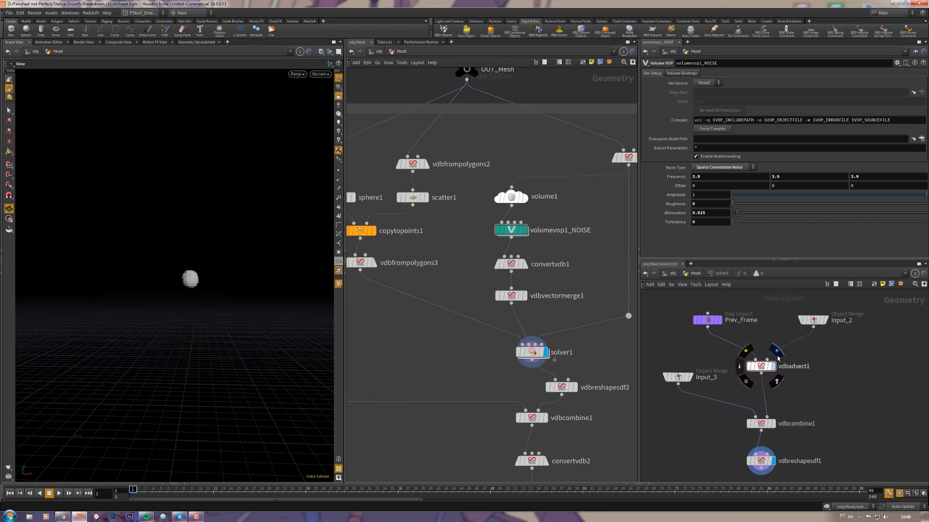
left_click(772, 366)
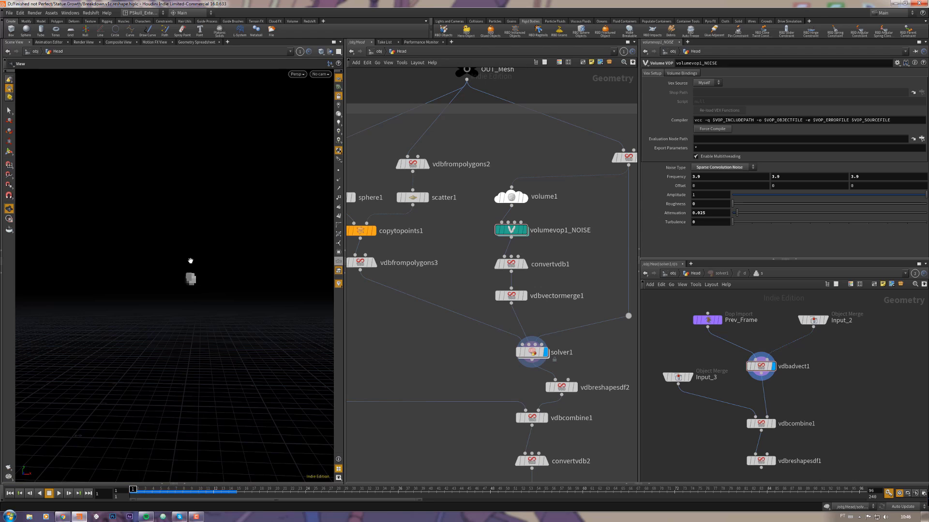
mouse_move(133, 489)
left_mouse_down()
mouse_move(157, 486)
mouse_move(125, 485)
left_mouse_up()
Insert vdbreshapesdf1 between vdbadvect1 and vdbcombine1, display it, and scrub the growth to frame 28
middle_click_drag(810, 398, 794, 371)
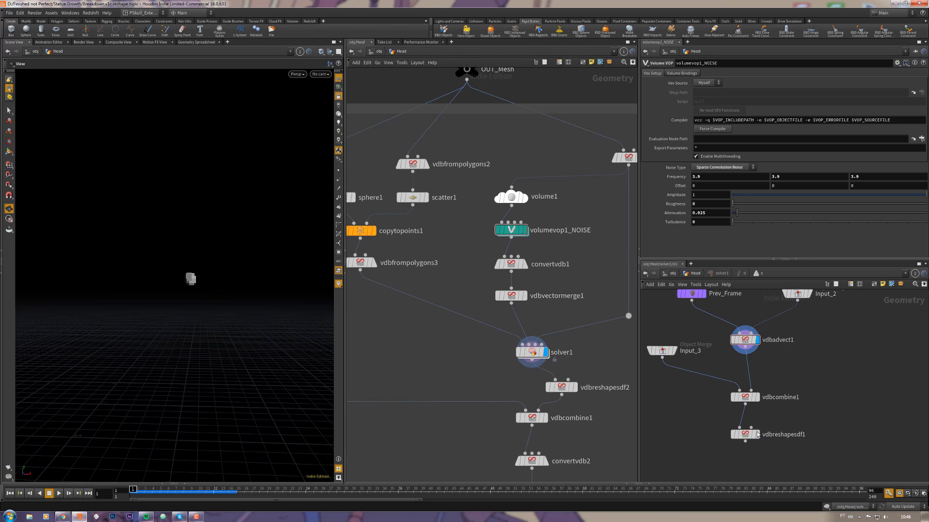
left_click_drag(748, 441, 750, 370)
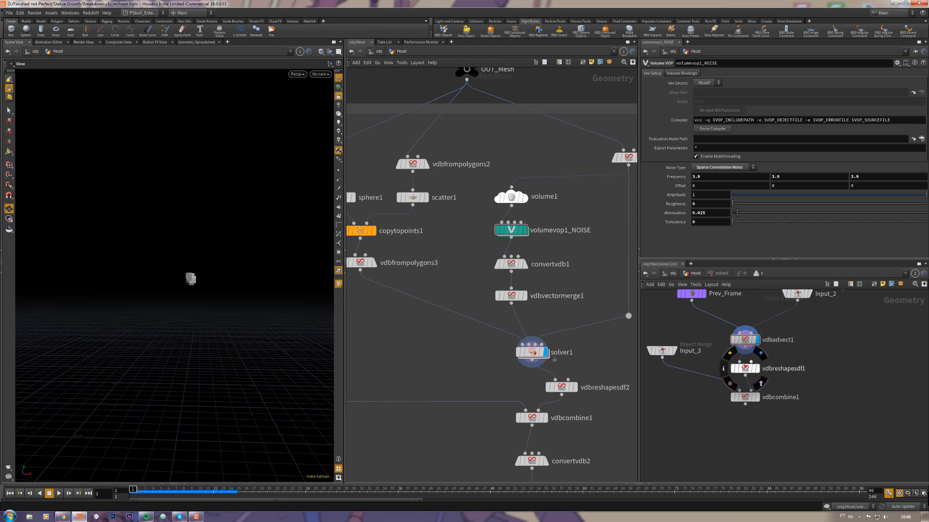
left_click(759, 359)
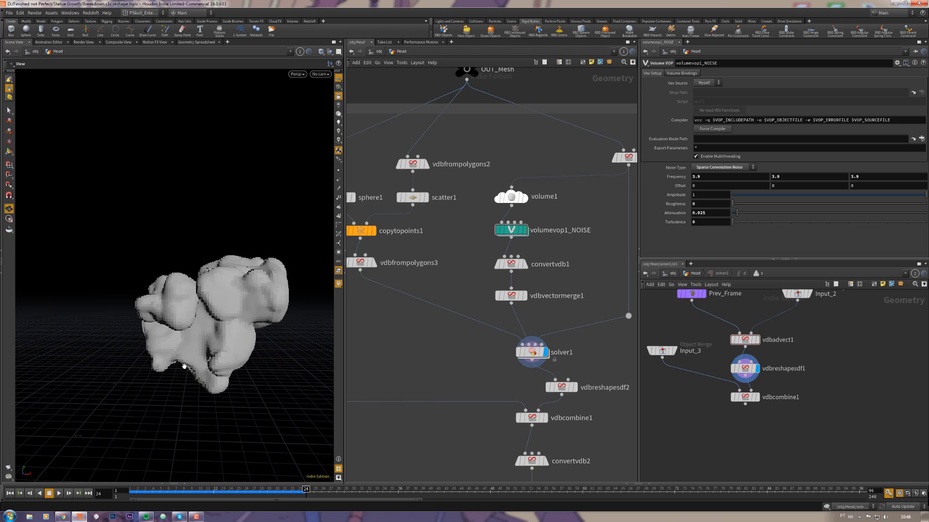
right_click_drag(251, 209, 193, 343)
mouse_move(357, 492)
left_mouse_down()
mouse_move(476, 480)
mouse_move(300, 477)
mouse_move(337, 459)
left_mouse_up()
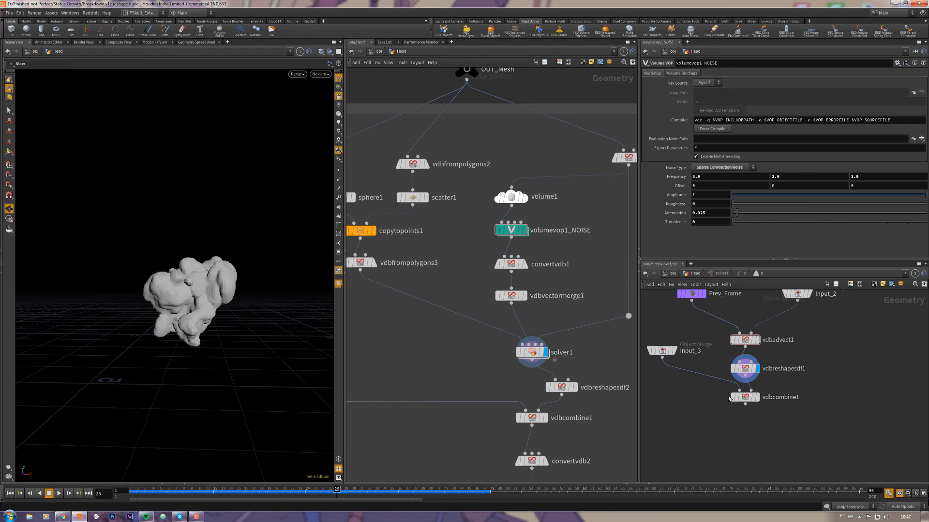
Display vdbcombine1 in the solver network, scrub through the growth, and return to the first frame
left_click(760, 383)
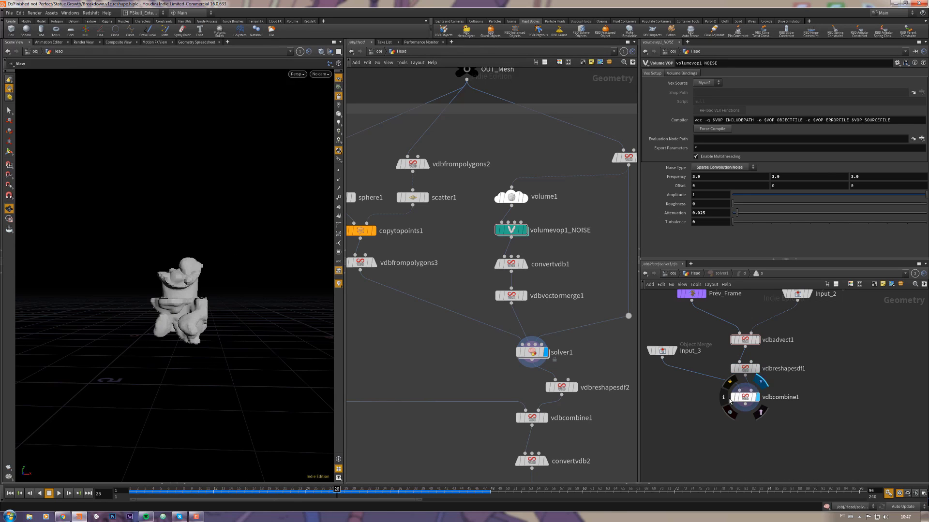
mouse_move(159, 484)
left_mouse_down()
mouse_move(379, 450)
mouse_move(477, 338)
mouse_move(502, 277)
left_mouse_up()
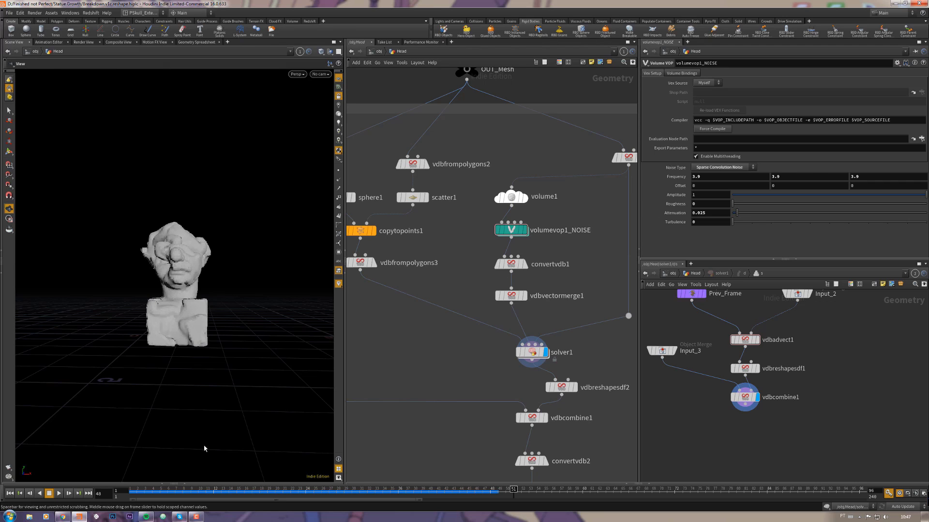
left_click(9, 493)
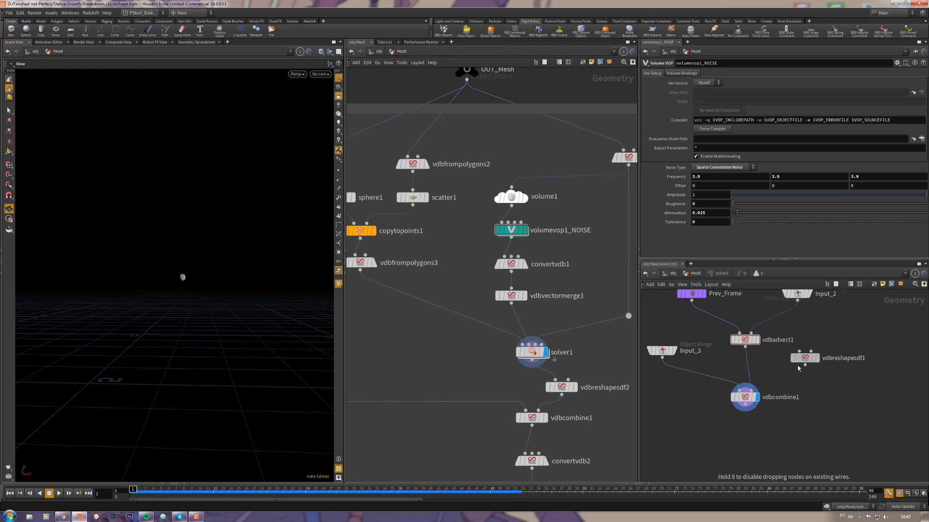
Move vdbreshapesdf1 out of its wire, reconnect and display it below vdbcombine1, and select vdbcombine1
left_click_drag(745, 370, 745, 432)
left_click(756, 433)
left_click(750, 401)
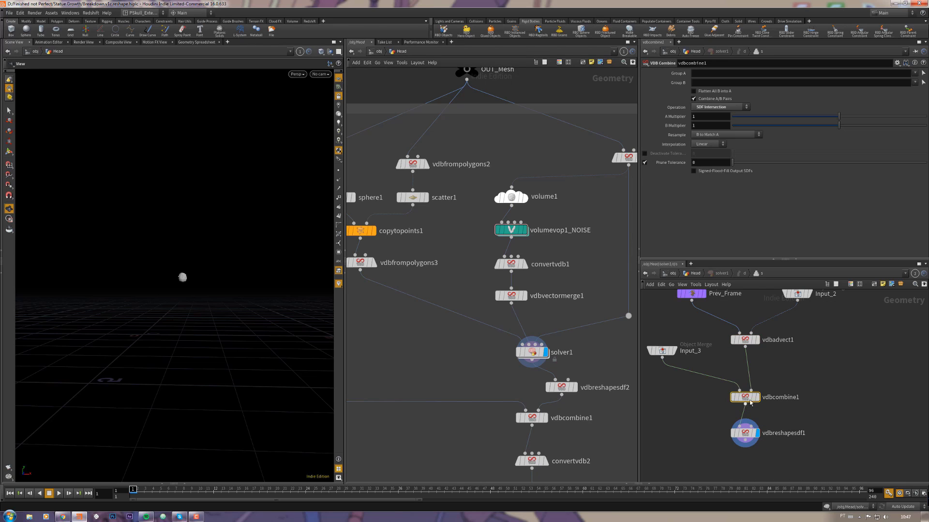
Play the growth, select volumevop1_NOISE, and scrub to frame 56 for a closer look at the head
mouse_move(750, 424)
key("Up")
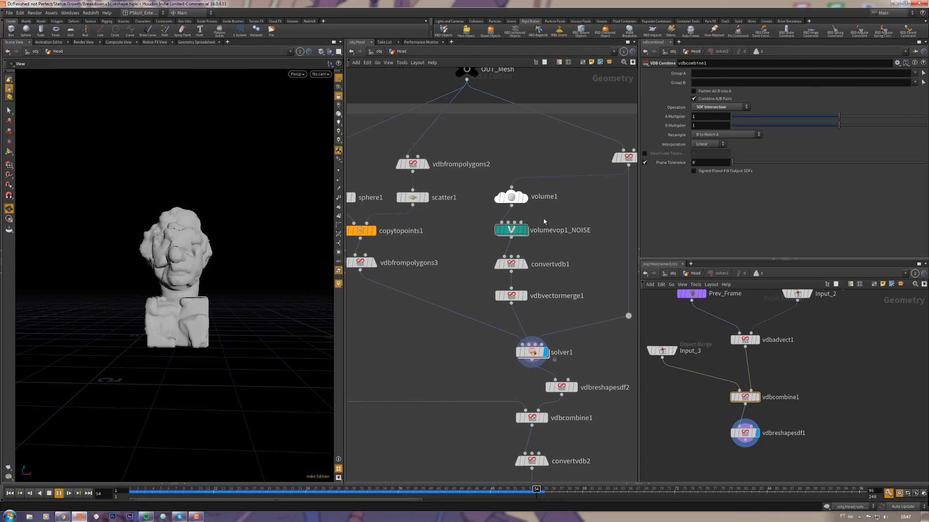
left_click(513, 231)
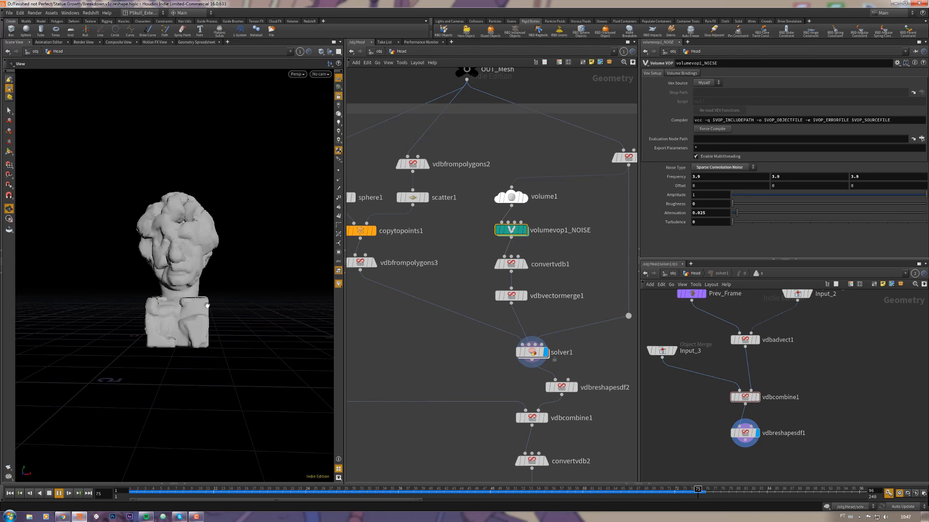
left_click_drag(131, 490, 552, 490)
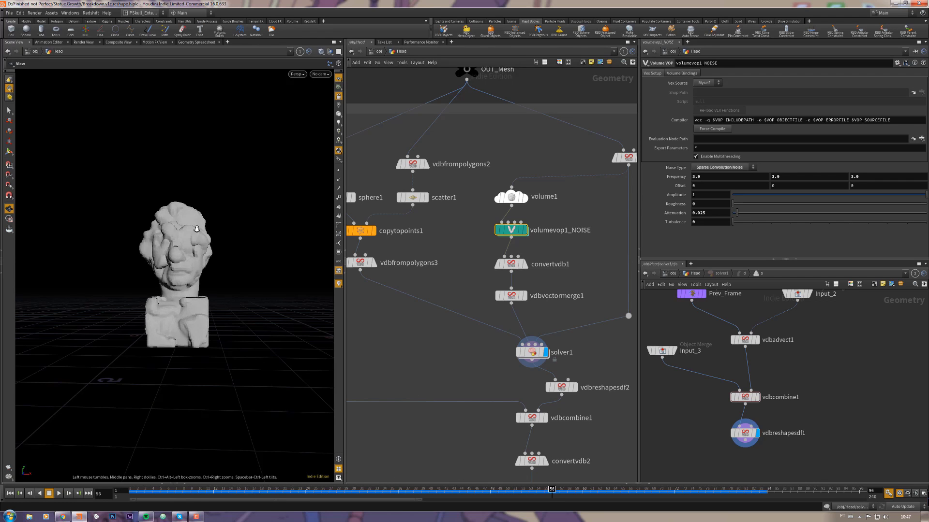
right_click_drag(203, 241, 204, 155)
Display vdbreshapesdf2 in the Head network and scrub the dilated growth from the first frame
middle_click_drag(570, 401, 538, 382)
left_click(543, 367)
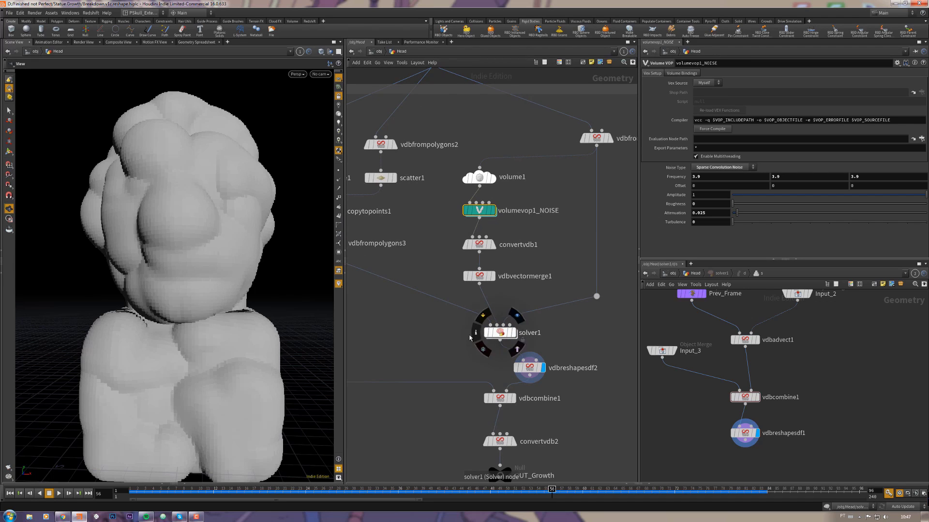
key("ctrl+Up")
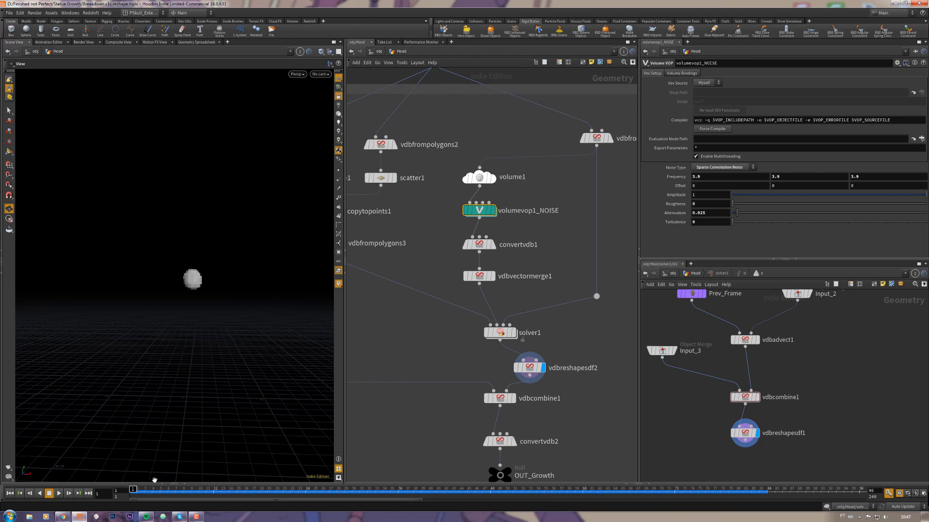
left_click_drag(156, 493, 345, 415)
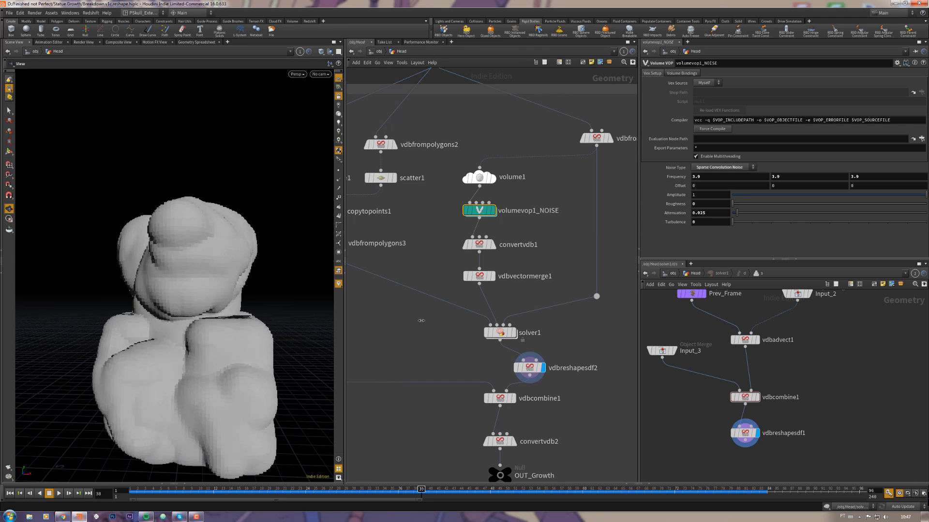
left_click_drag(443, 300, 462, 302)
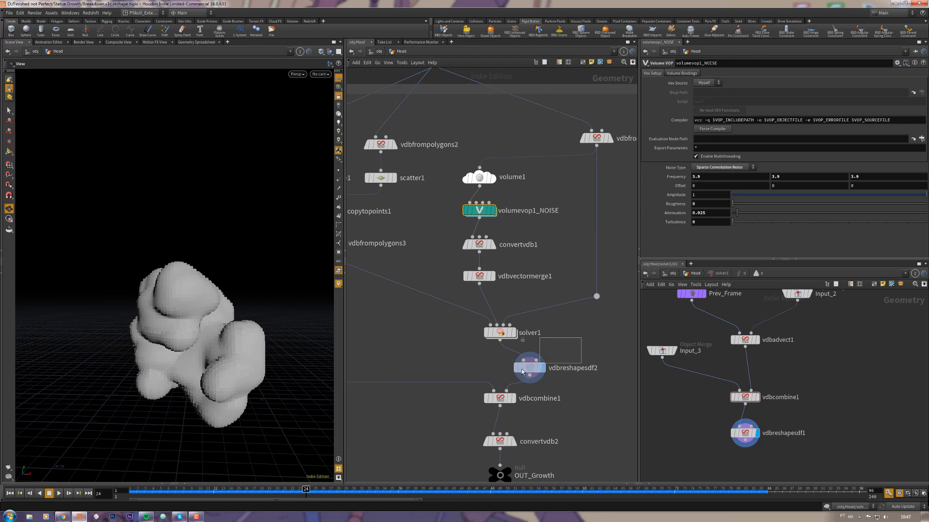
Select vdbreshapesdf2 and examine its Offset as expression and as evaluated value while scrubbing the timeline
left_click(522, 371)
left_click(689, 109)
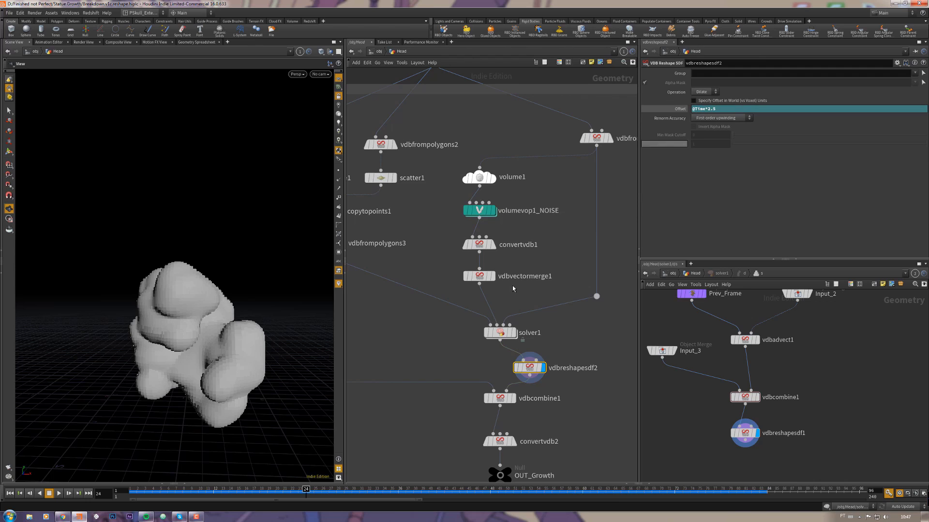
left_click_drag(195, 494, 132, 493)
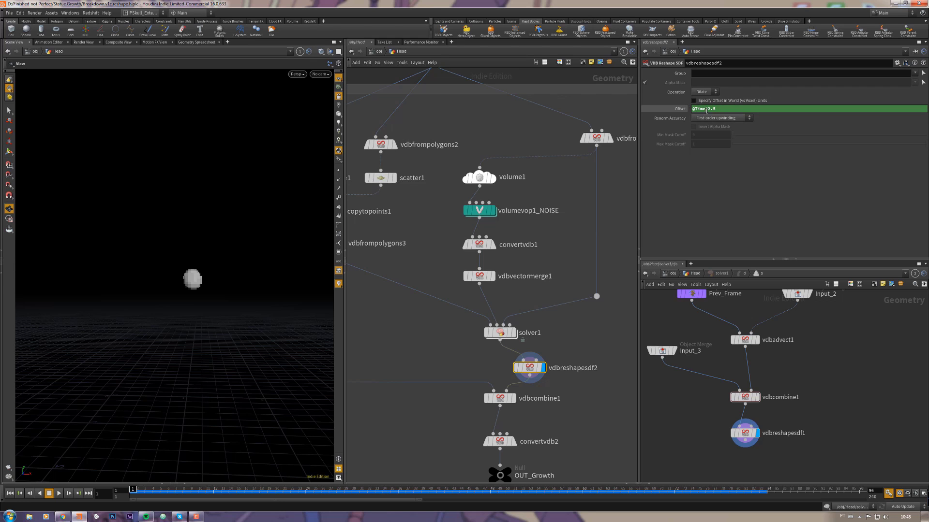
left_click_drag(172, 489, 344, 455)
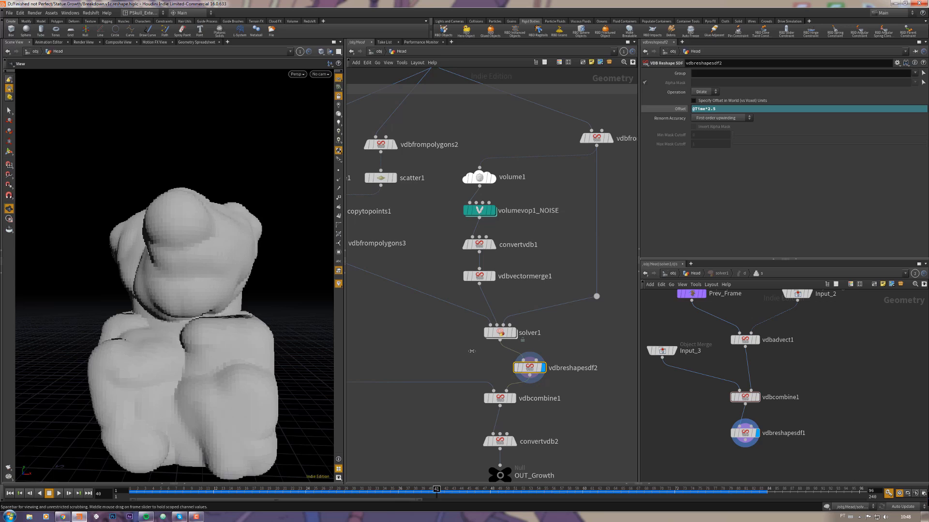
left_click(679, 109)
left_click_drag(135, 490, 340, 472)
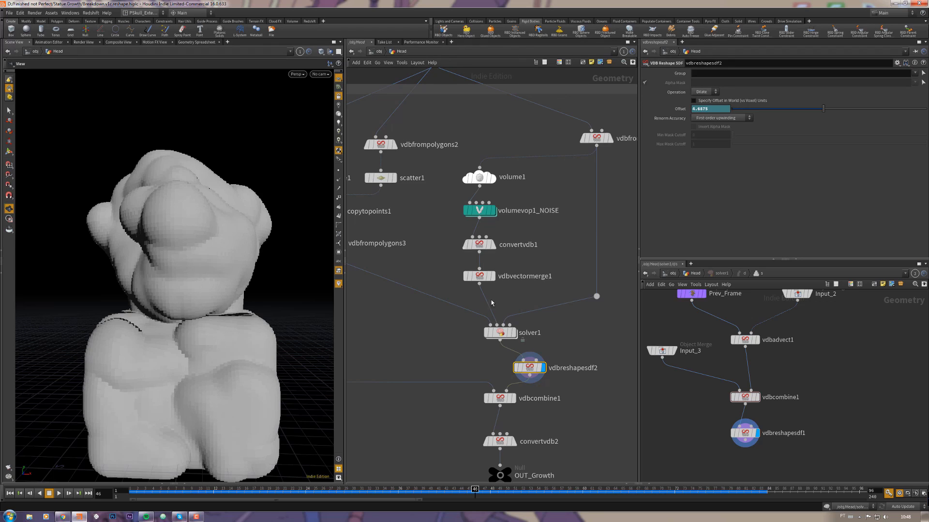
Display solver1 and scrub to frame 60, then display vdbreshapesdf2 again to compare the two shapes
mouse_move(499, 334)
left_click(516, 319)
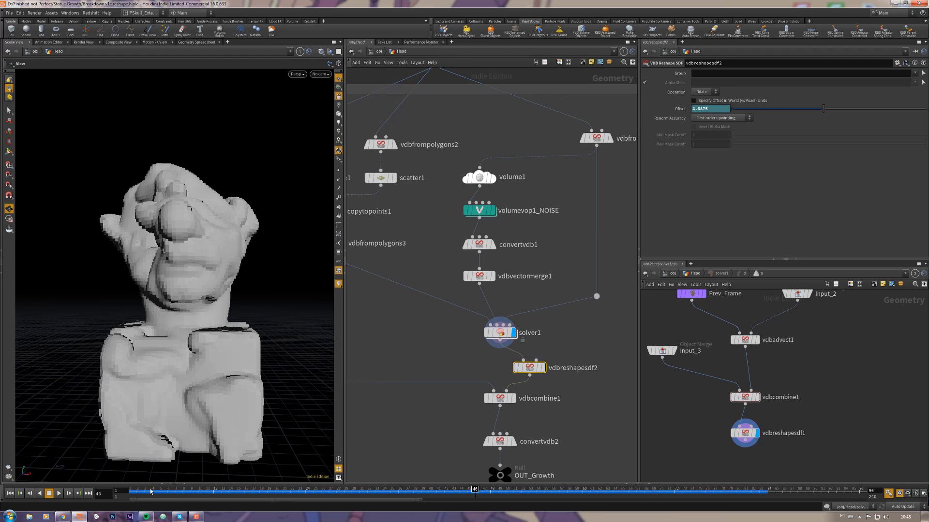
left_click_drag(150, 492, 583, 435)
left_click_drag(208, 200, 261, 238)
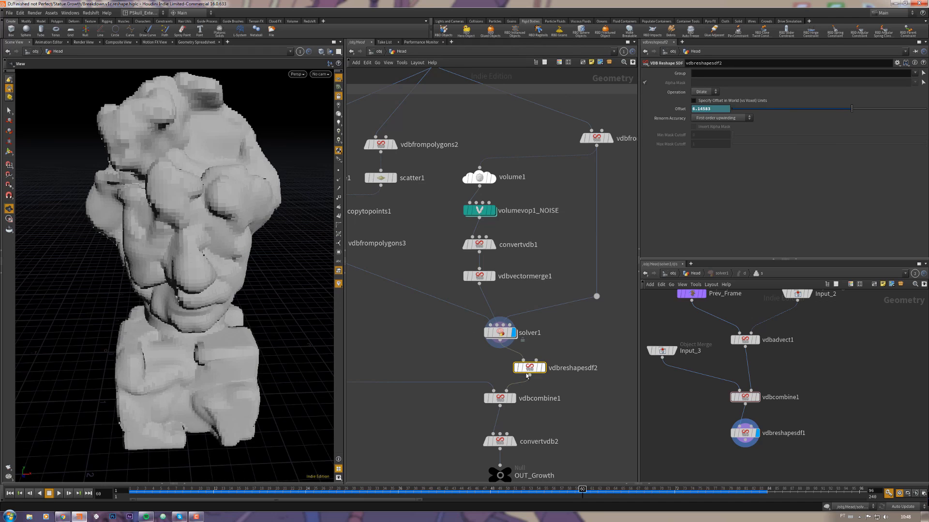
left_click(545, 356)
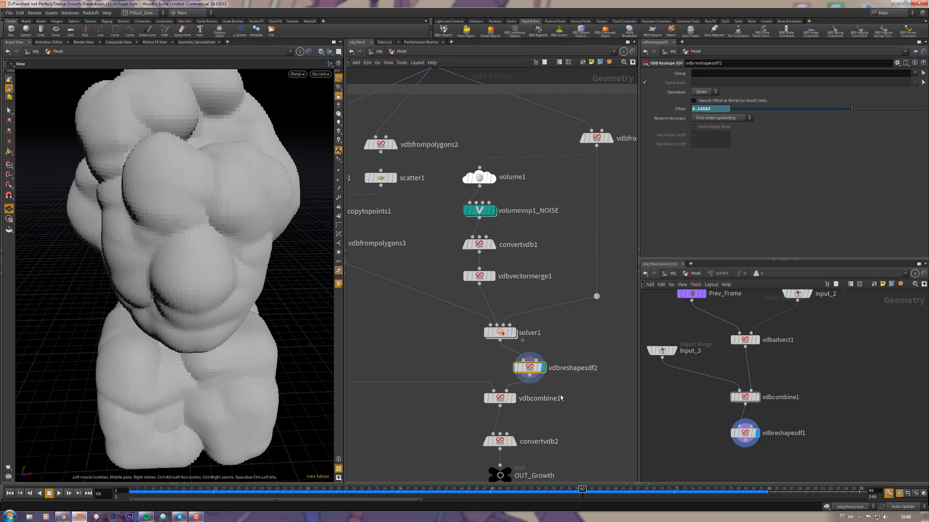
Display vdbcombine1 in the Head network to view the dilated growth intersected with the statue head
middle_click_drag(561, 398, 579, 345)
mouse_move(517, 348)
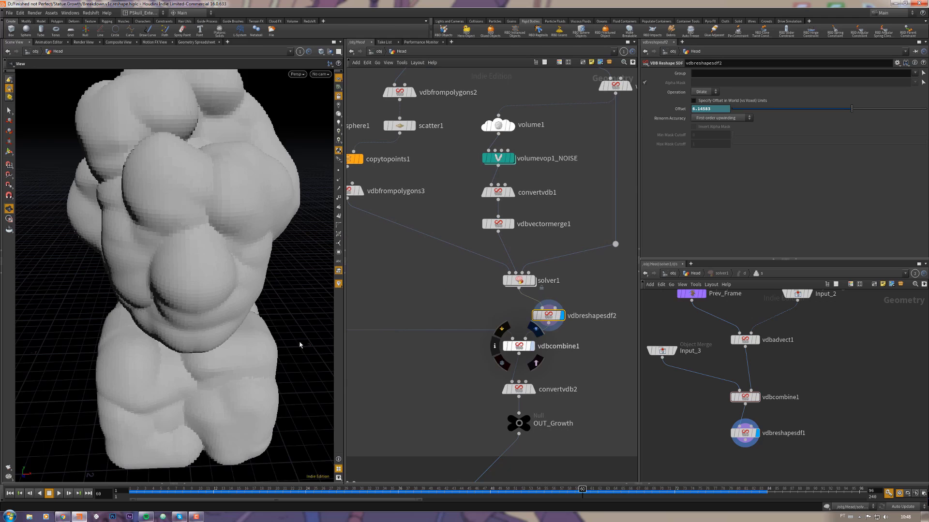
left_click(535, 330)
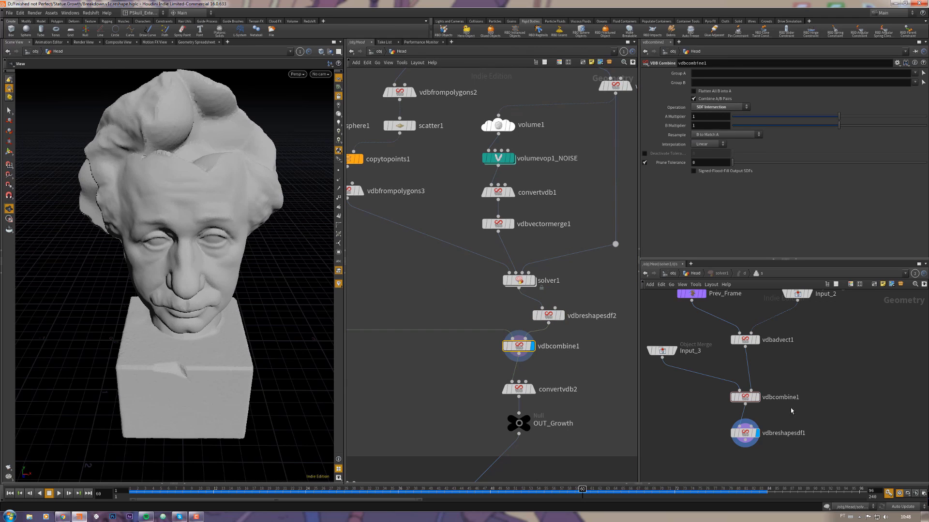
Select vdbreshapesdf1 and vdbadvect1 in turn in the solver network and examine their parameters
left_click(756, 436)
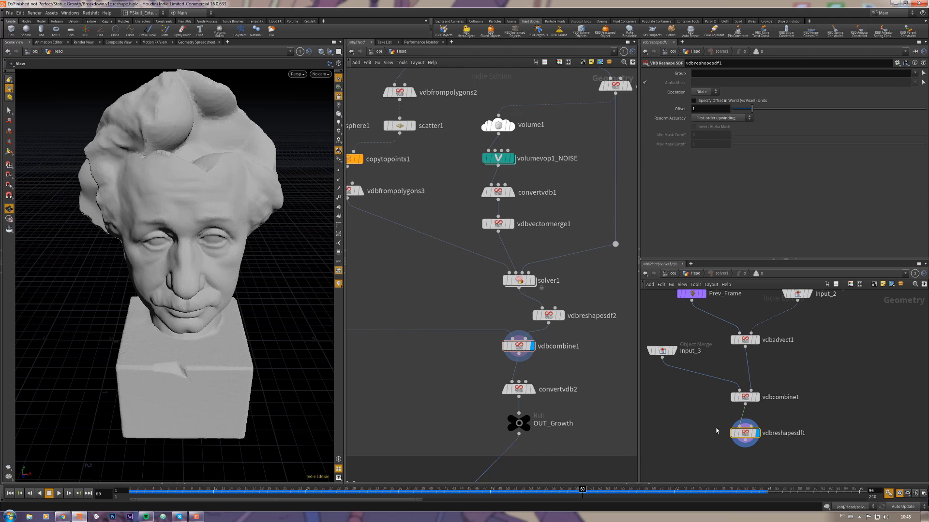
left_click(745, 398)
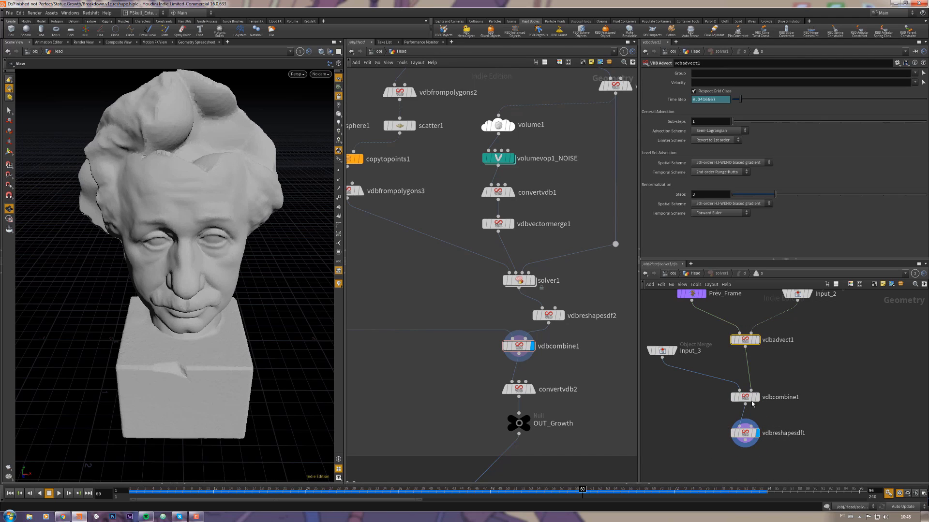
Examine vdbcombine1 and Input_3 in the solver network, and vdbfrompolygons1 in the Head network
middle_click_drag(698, 355, 714, 375)
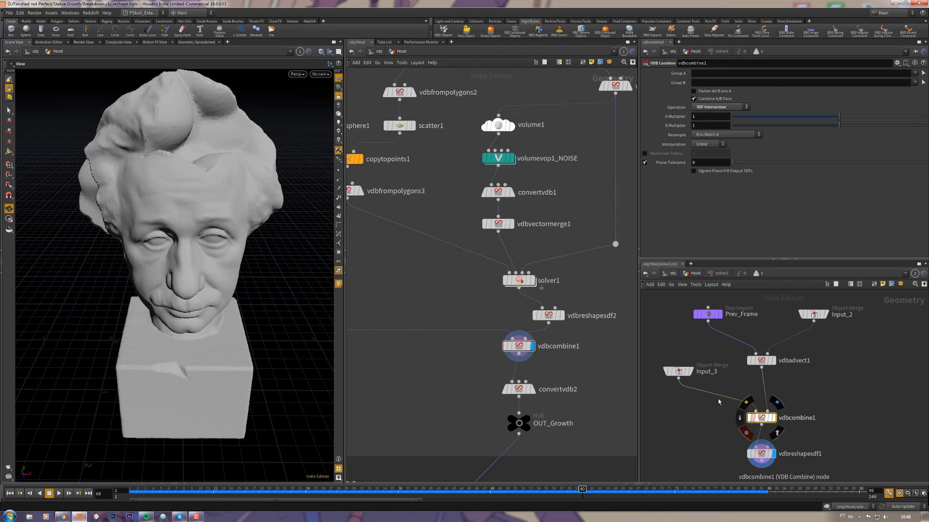
left_click(677, 372)
middle_click_drag(590, 288, 569, 401)
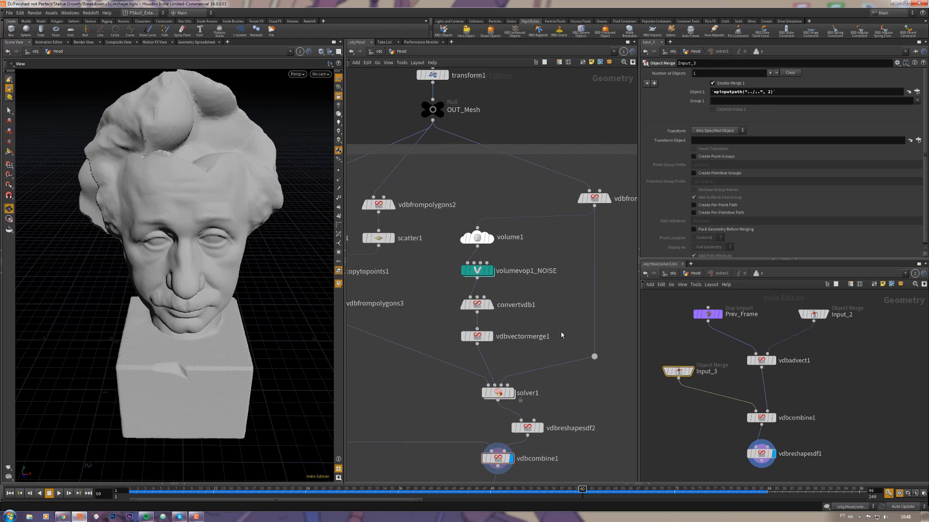
middle_click_drag(595, 235, 556, 243)
left_click(560, 206)
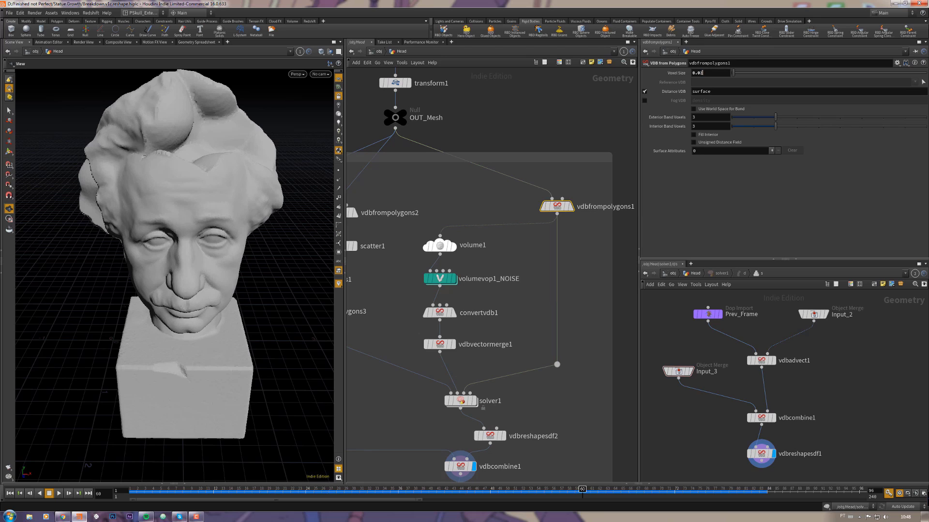
Display volumevop1_NOISE in the Head network and view the noise volume as a whole from several angles
mouse_move(528, 286)
middle_mouse_down()
mouse_move(551, 275)
mouse_move(530, 304)
middle_mouse_up()
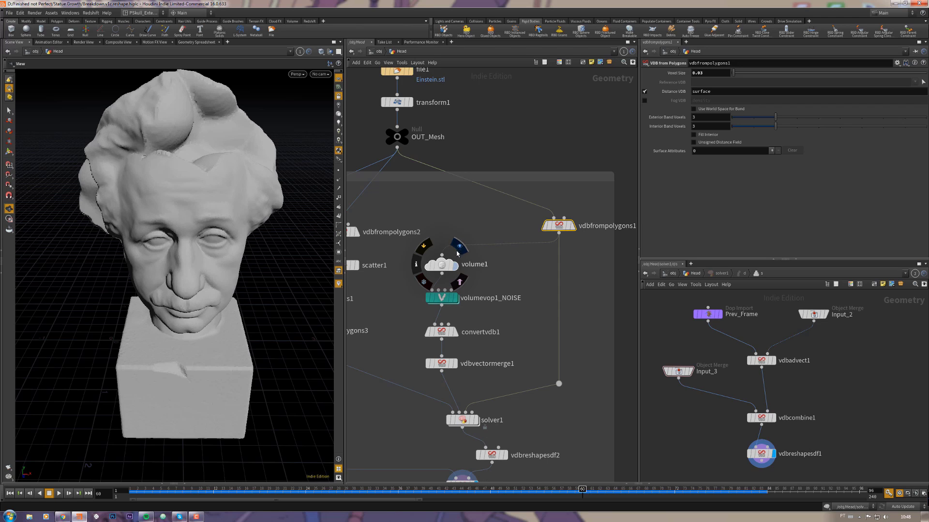
left_click(458, 251)
left_click(457, 283)
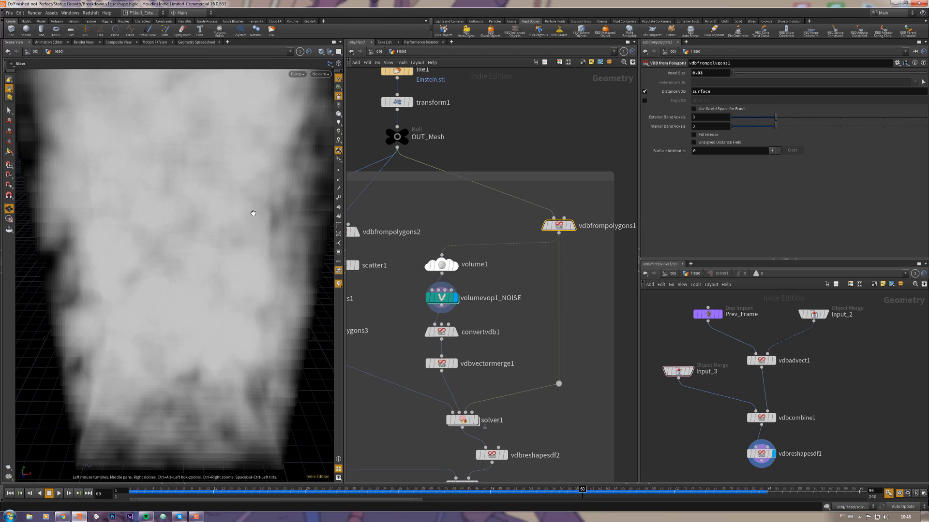
right_click_drag(253, 212, 194, 271, "alt")
left_click_drag(198, 290, 154, 201, "alt")
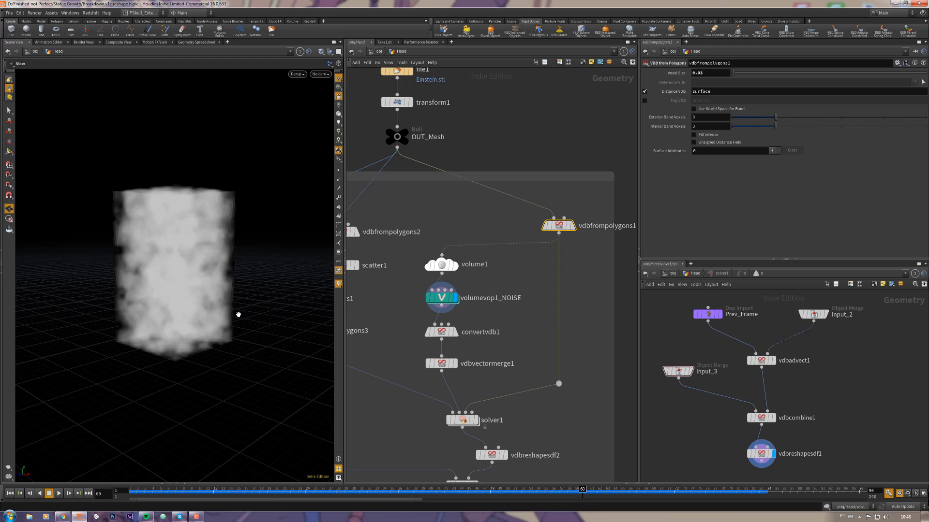
left_click_drag(238, 315, 142, 231)
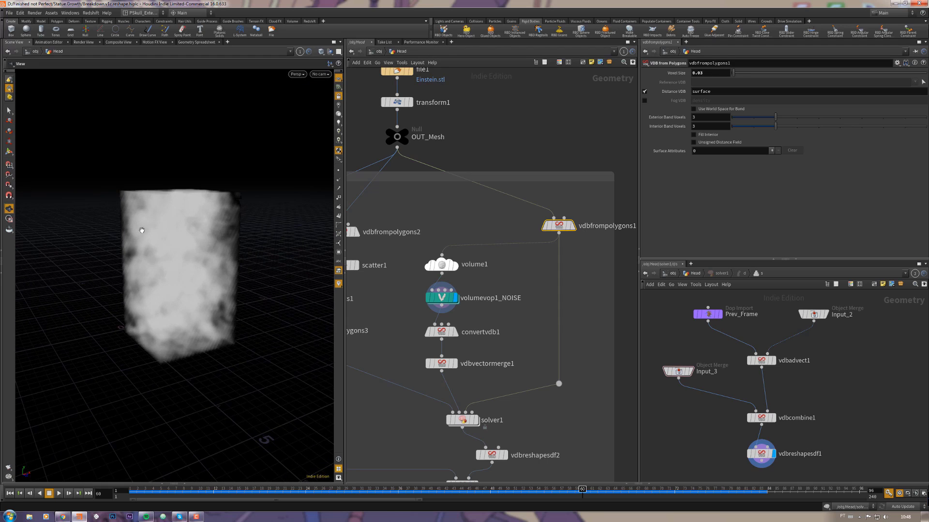
Display vdbreshapesdf2, vdbcombine1 and convertvdb2 in turn to compare the dilated growth, its intersection and the converted mesh
middle_click_drag(481, 346, 486, 269)
mouse_move(510, 371)
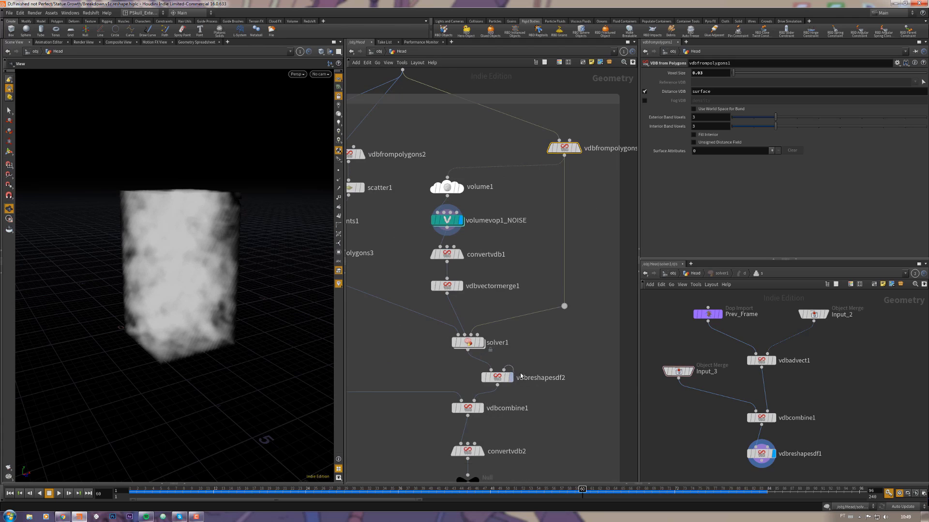
left_click(513, 361)
mouse_move(472, 410)
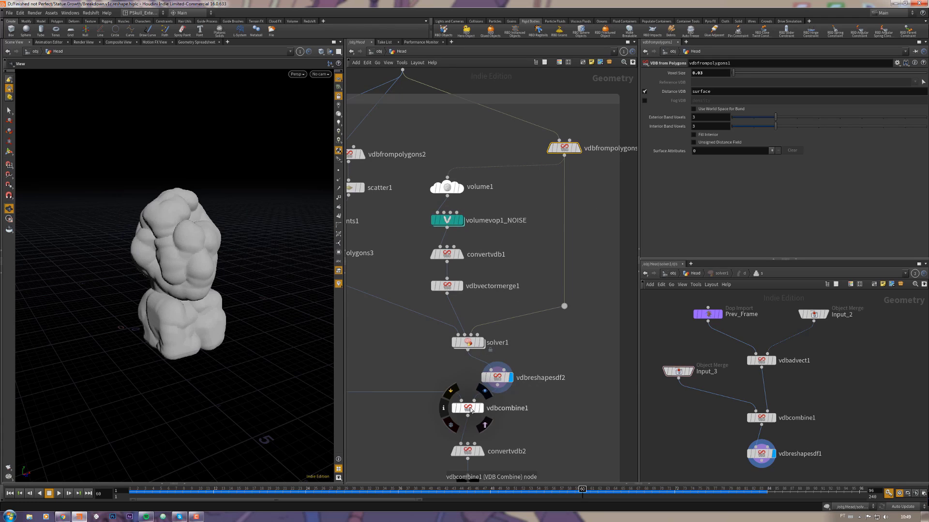
left_click(484, 392)
middle_click_drag(488, 441, 483, 402)
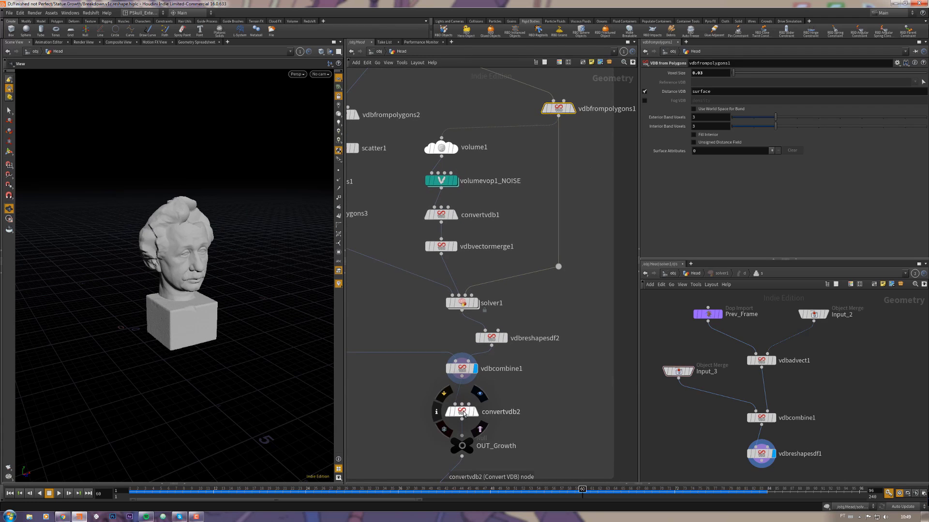
left_click(480, 395)
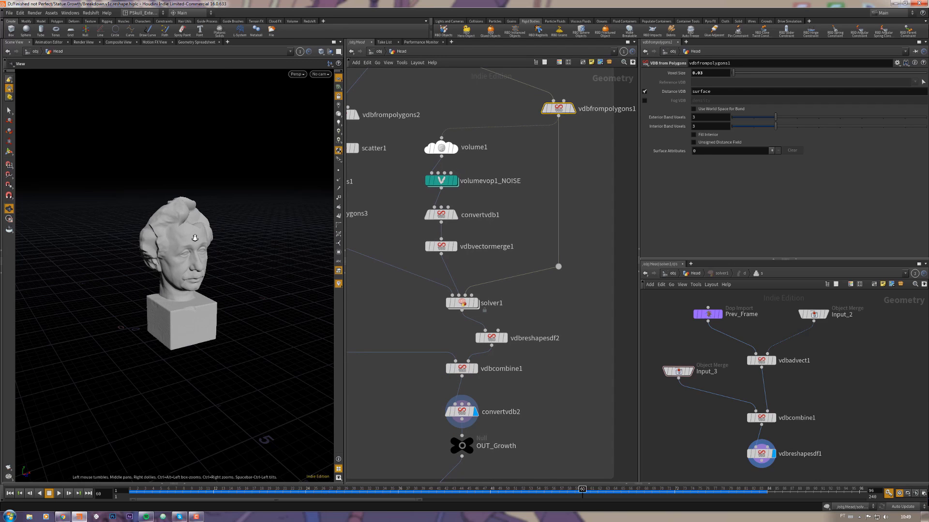
scroll(185, 268, "up", 5)
left_click_drag(185, 267, 228, 291)
Display vdbfrompolygons5 to view the complete statue head used as the other input of the intersection
middle_click_drag(353, 371, 579, 376)
middle_click_drag(461, 296, 435, 310)
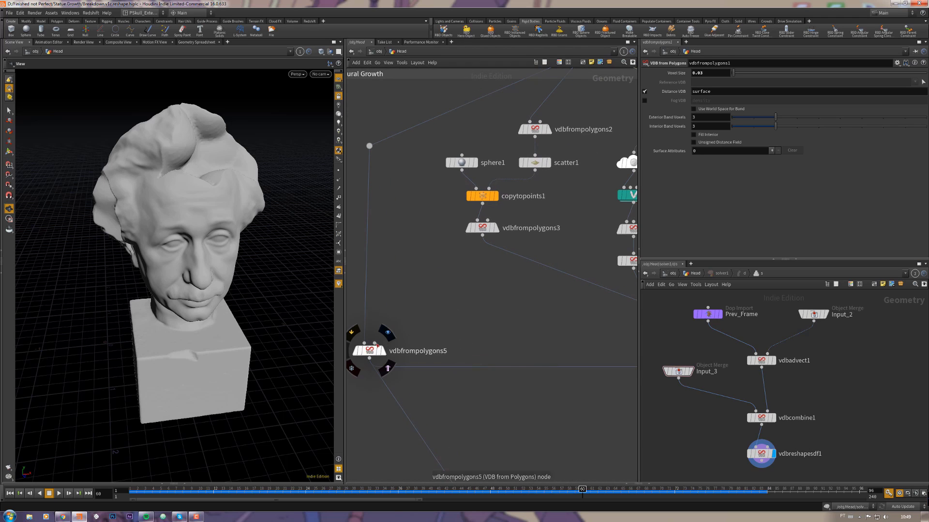
mouse_move(371, 353)
left_click(387, 332)
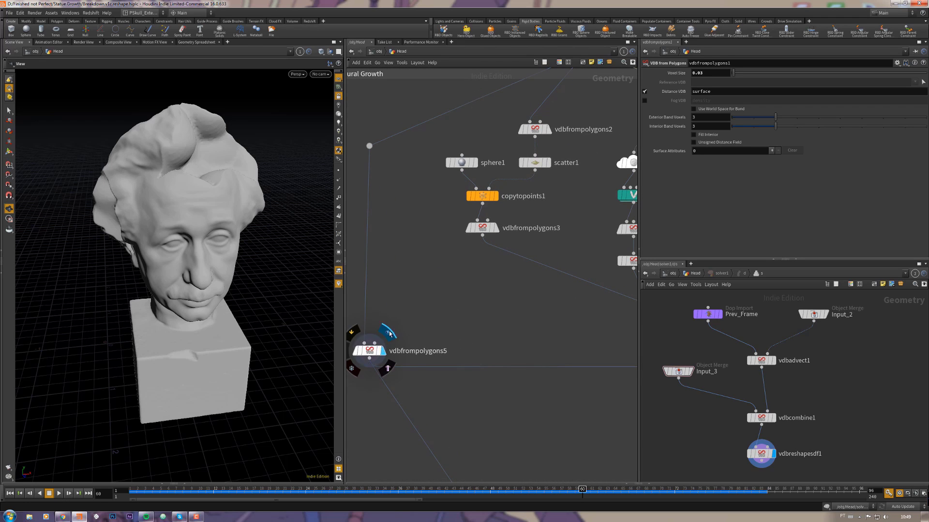
right_click_drag(243, 275, 282, 296)
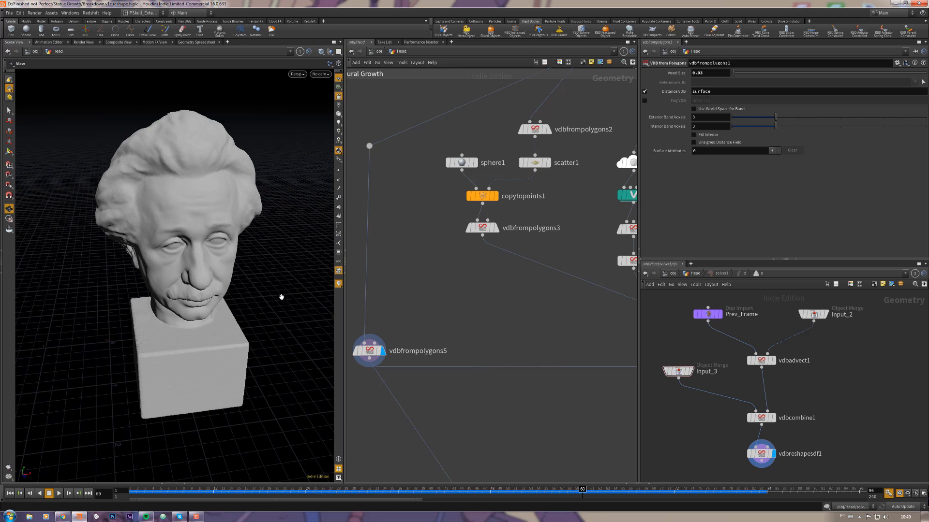
Display and select vdbcombine1 below vdbreshapesdf2, and examine its operation settings and the resulting head
middle_click_drag(416, 379, 443, 385)
mouse_move(529, 343)
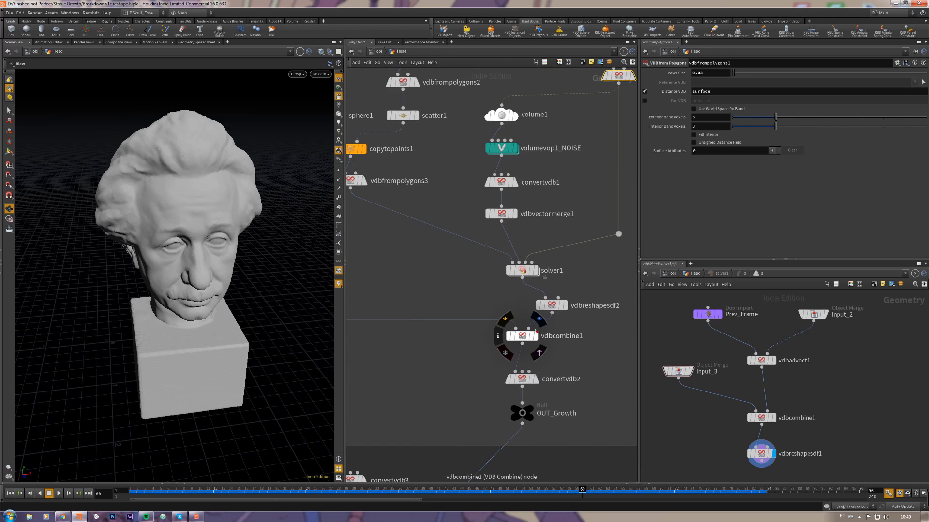
left_click(540, 324)
left_click_drag(489, 345, 557, 317)
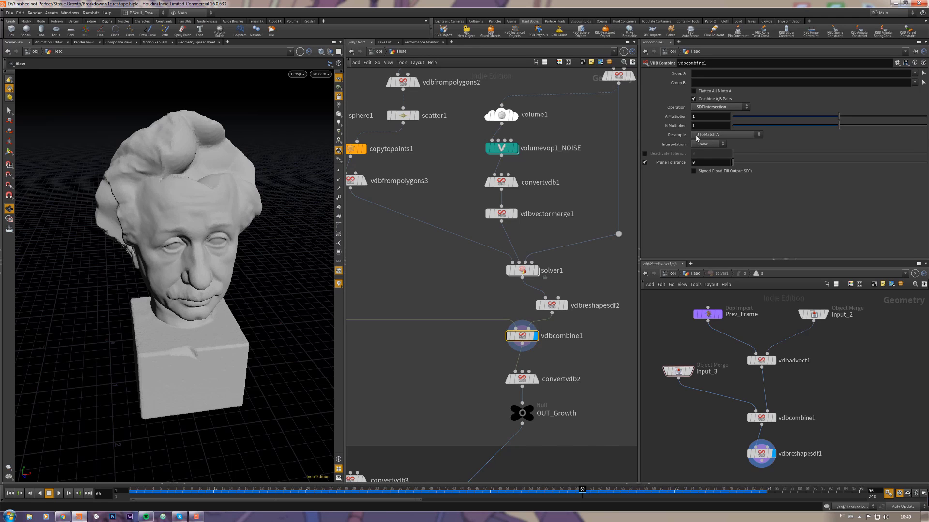
middle_click_drag(528, 339, 542, 345)
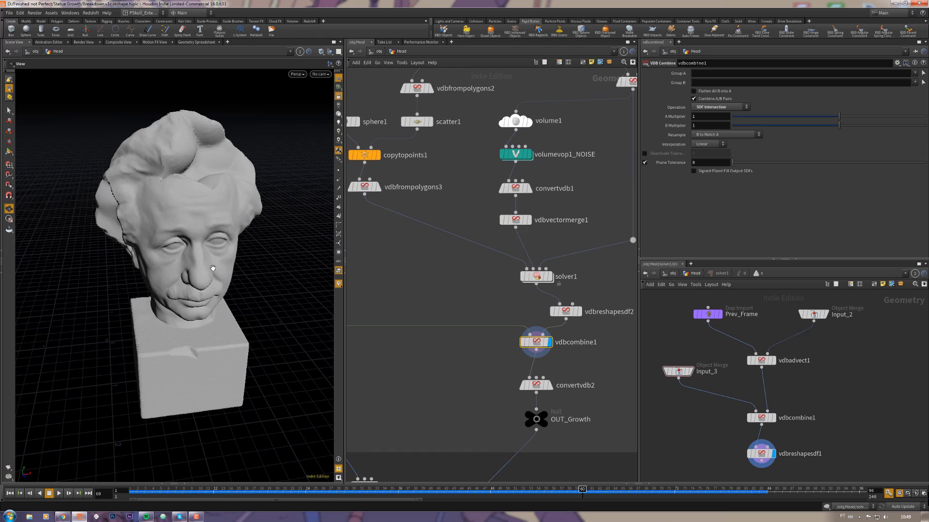
left_click_drag(213, 268, 167, 271)
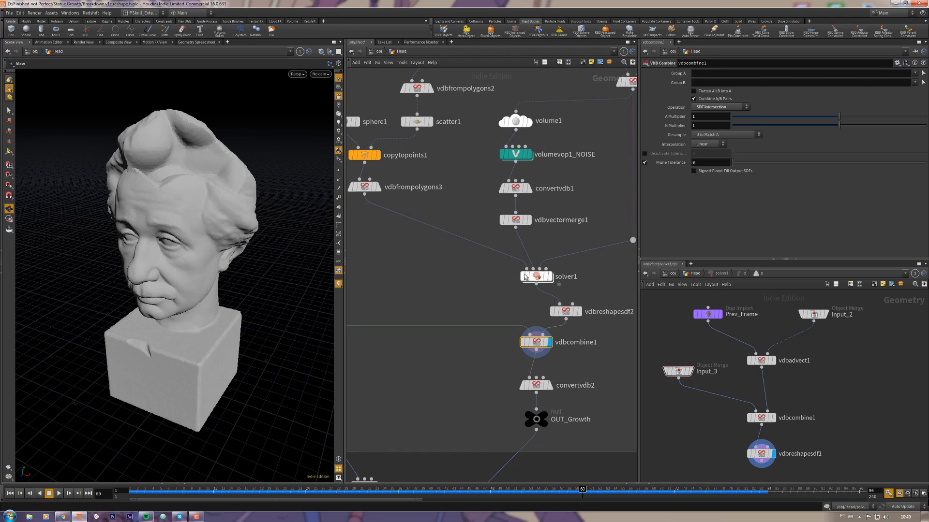
Display and select convertvdb2 at frame 63 and check its polygon mesh with the wireframe overlay
left_click(544, 489)
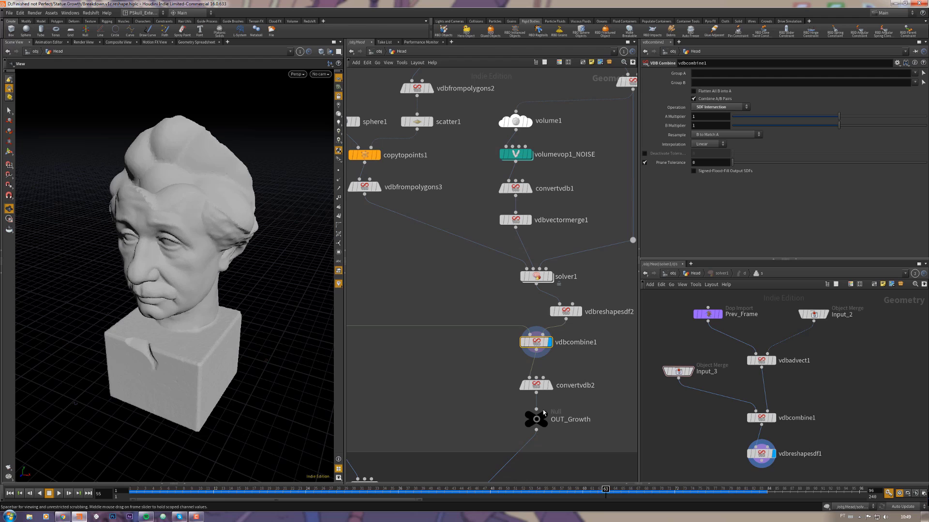
left_click(554, 371)
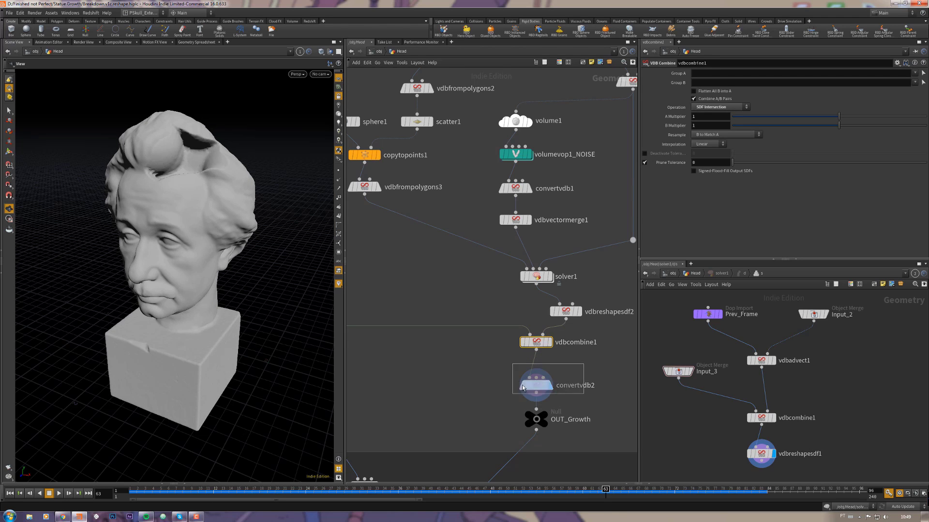
left_click_drag(179, 250, 206, 237)
key("shift+w")
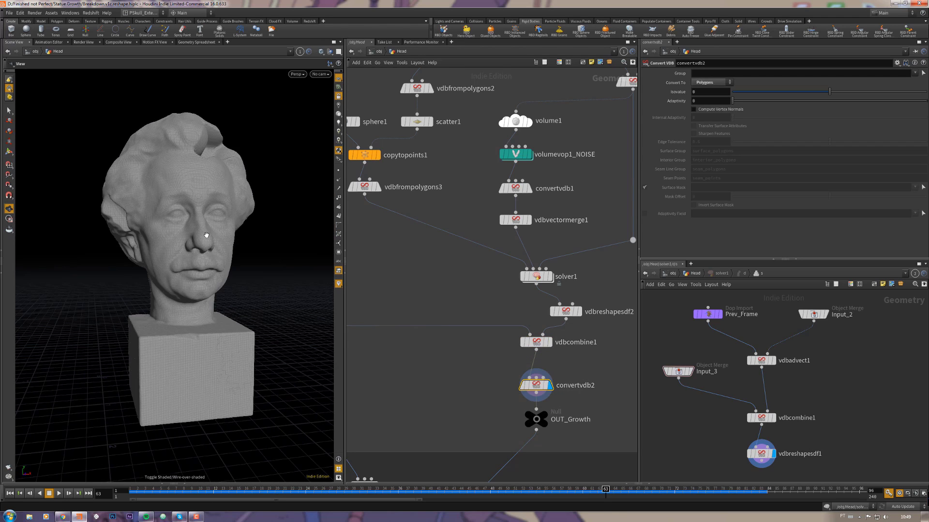
key("shift+w")
mouse_move(209, 237)
right_mouse_down()
mouse_move(235, 164)
mouse_move(205, 242)
right_mouse_up()
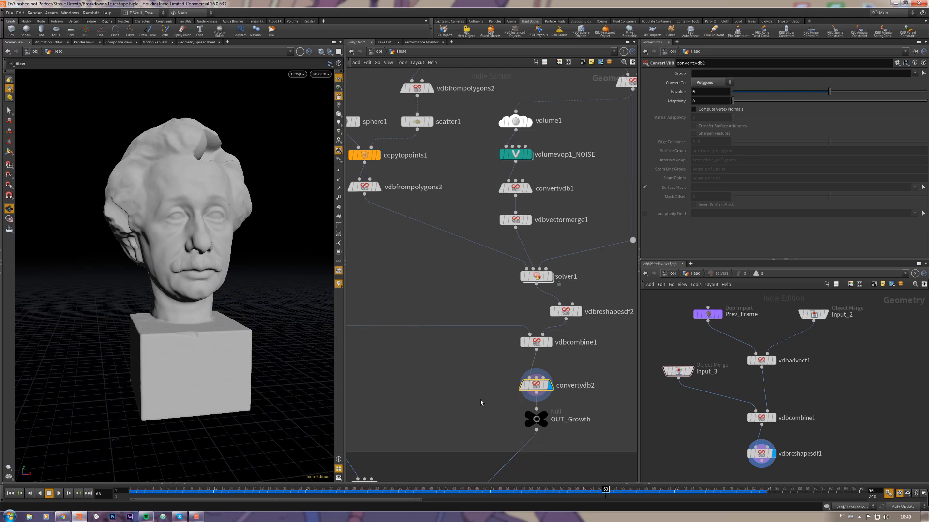
middle_click_drag(426, 372, 442, 358)
Scrub back to frame 36 and inspect the partially grown head and pedestal up close
left_click_drag(235, 245, 237, 284)
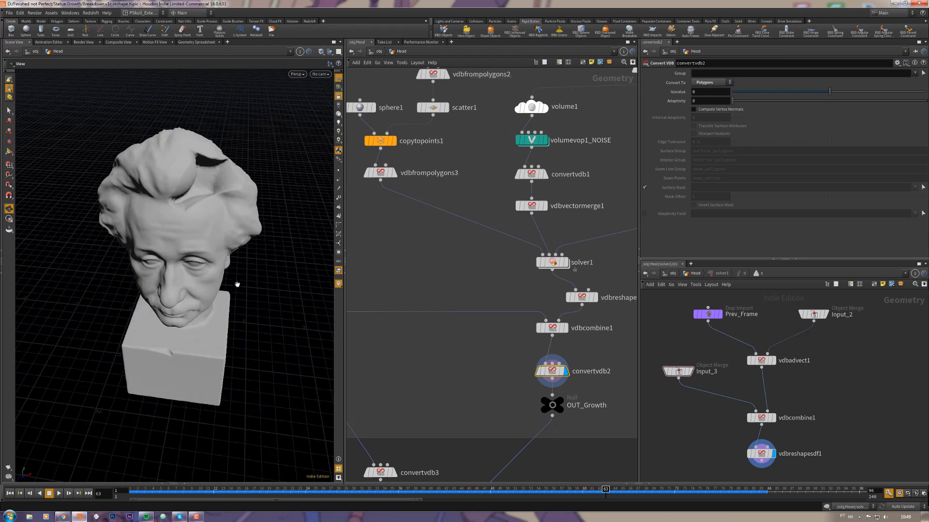
left_click(341, 492)
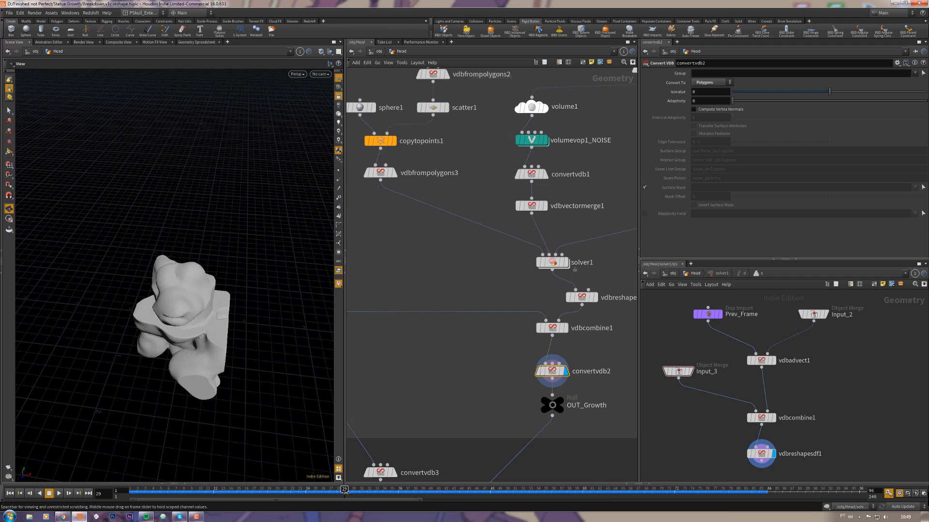
left_click_drag(379, 495, 398, 493)
left_click_drag(204, 269, 195, 231)
scroll(191, 217, "up", 4)
Display vdbfrompolygons5, convertvdb3 and OUT_att in turn, and examine the VEXpression of the OUT_att wrangle
middle_click_drag(485, 382, 550, 248)
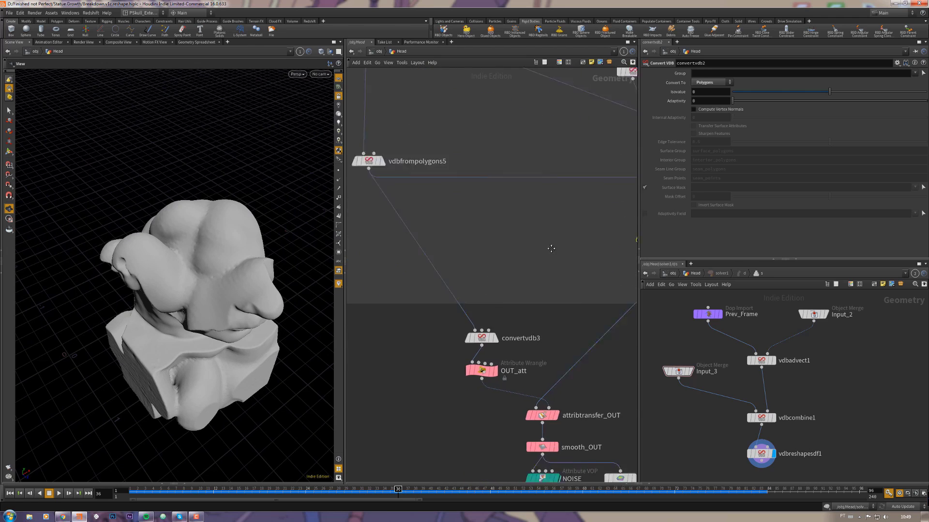
middle_click_drag(468, 254, 501, 277)
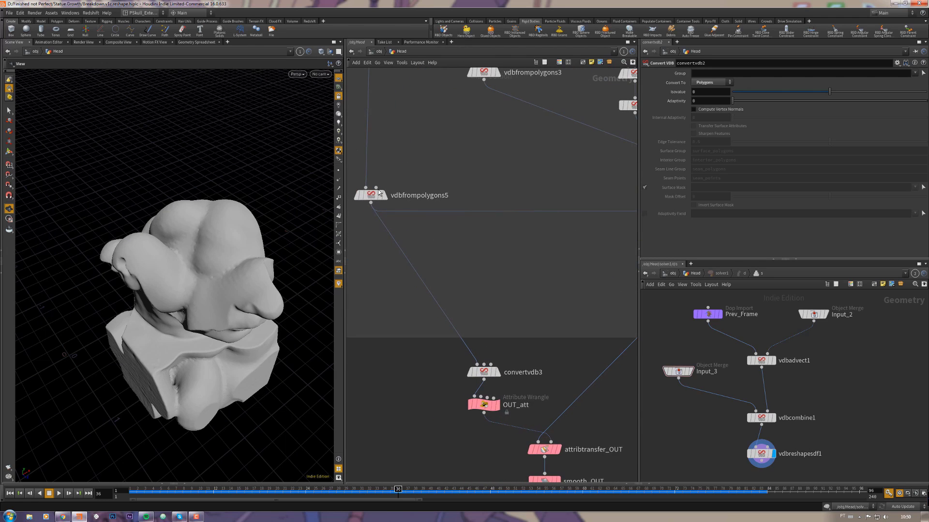
left_click(384, 196)
middle_click_drag(522, 411, 502, 356)
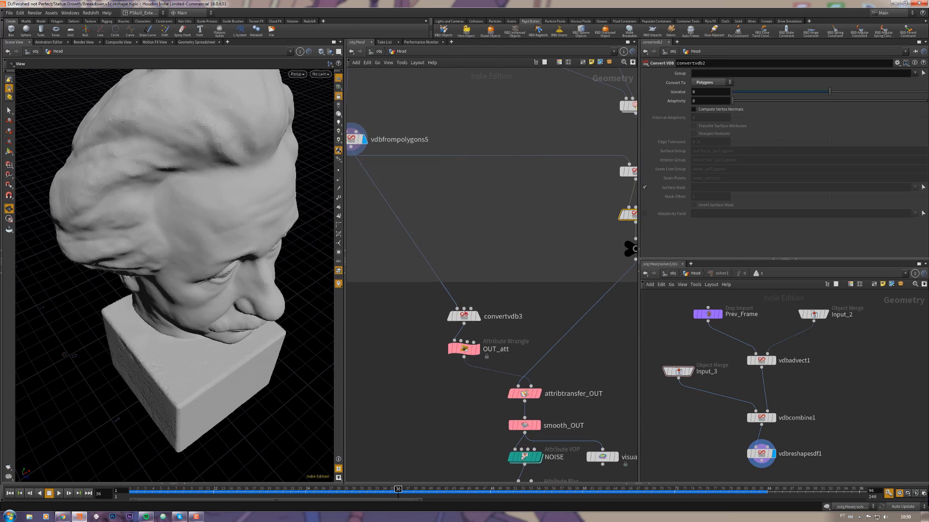
left_click(478, 317)
left_click(479, 350)
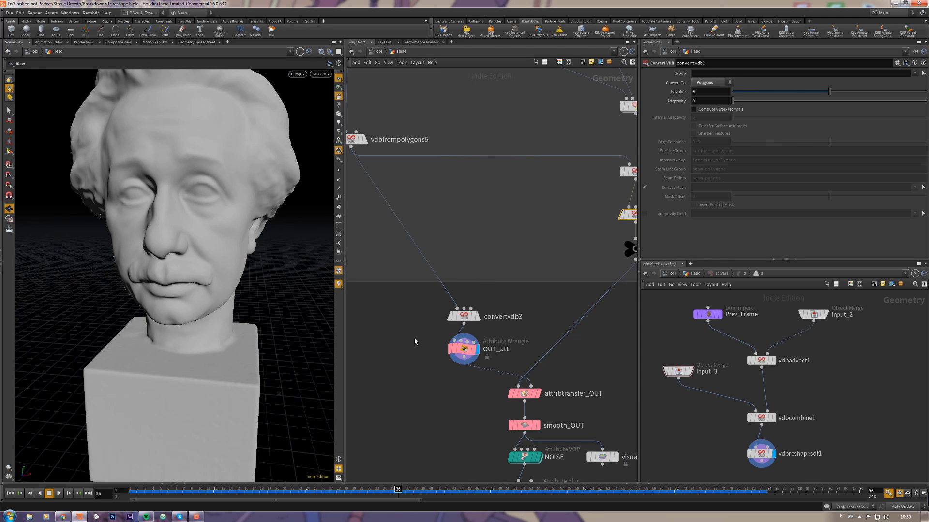
left_click(464, 349)
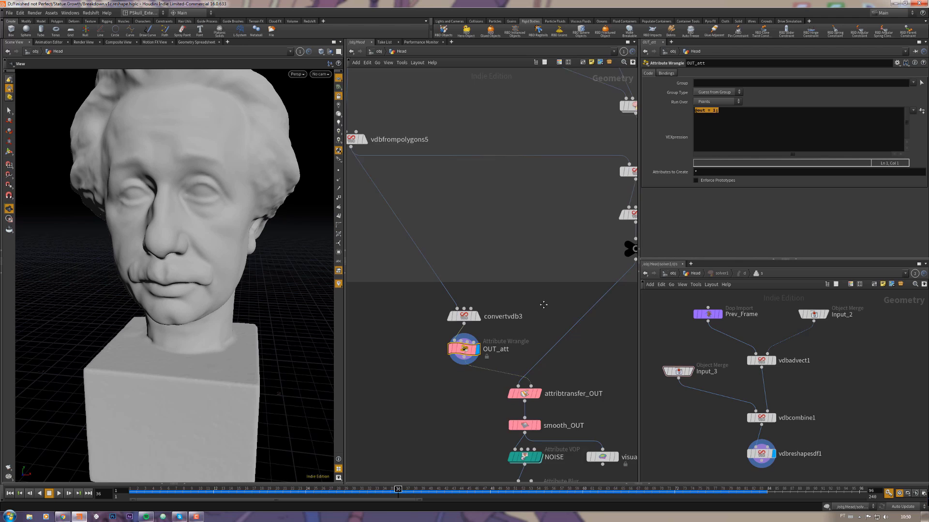
Display attribtransfer_OUT and view the growth mesh that receives the out attribute from several angles
middle_click_drag(544, 305, 503, 295)
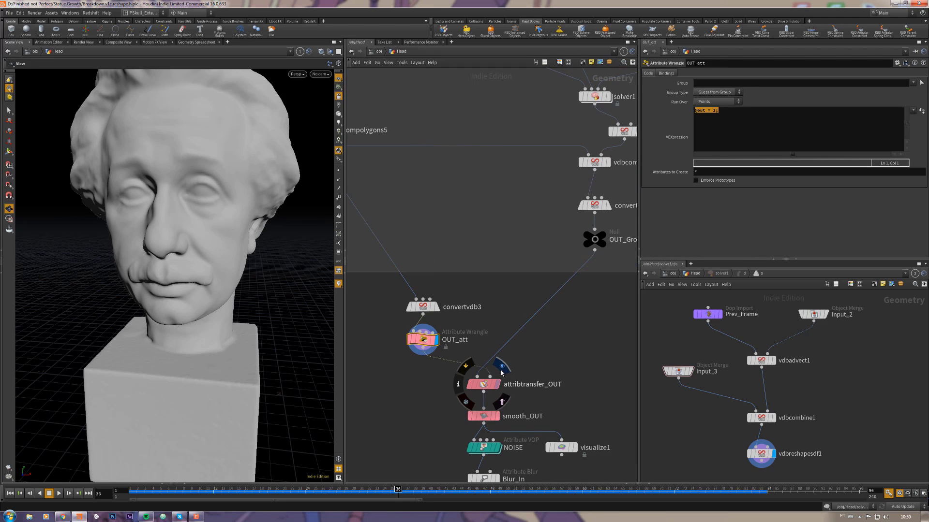
left_click(496, 384)
left_click_drag(229, 234, 269, 305)
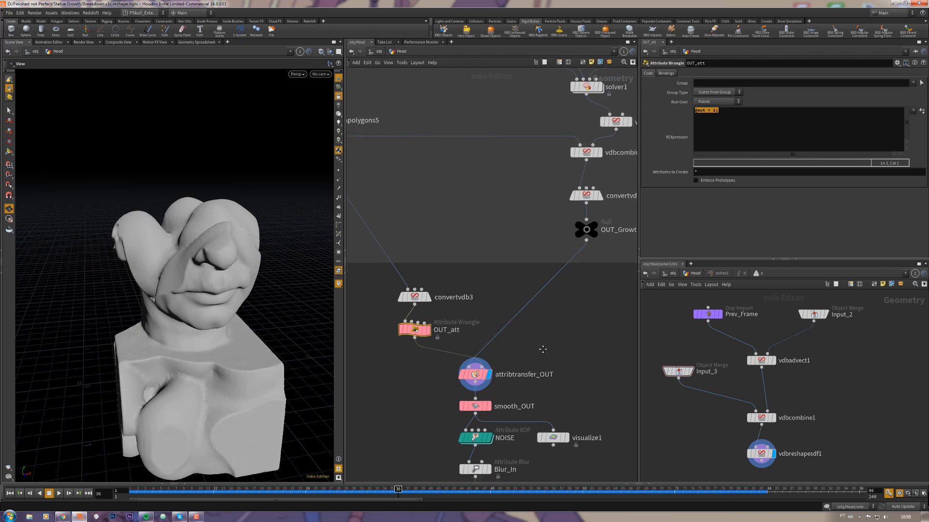
middle_click_drag(543, 353, 537, 287)
left_click_drag(253, 245, 286, 298)
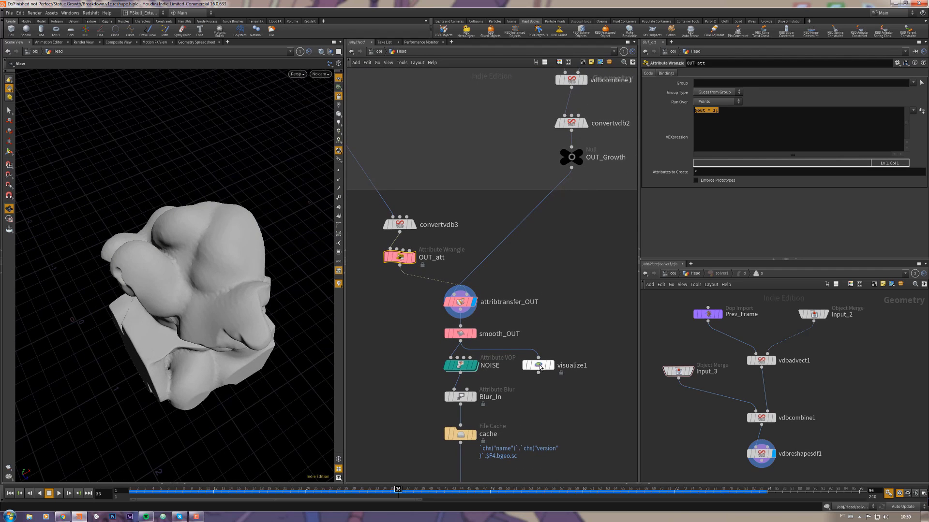
Display and select visualize1 to view the out attribute as color, and examine its Color visualizer settings
left_click(557, 354)
left_click_drag(581, 329, 524, 390)
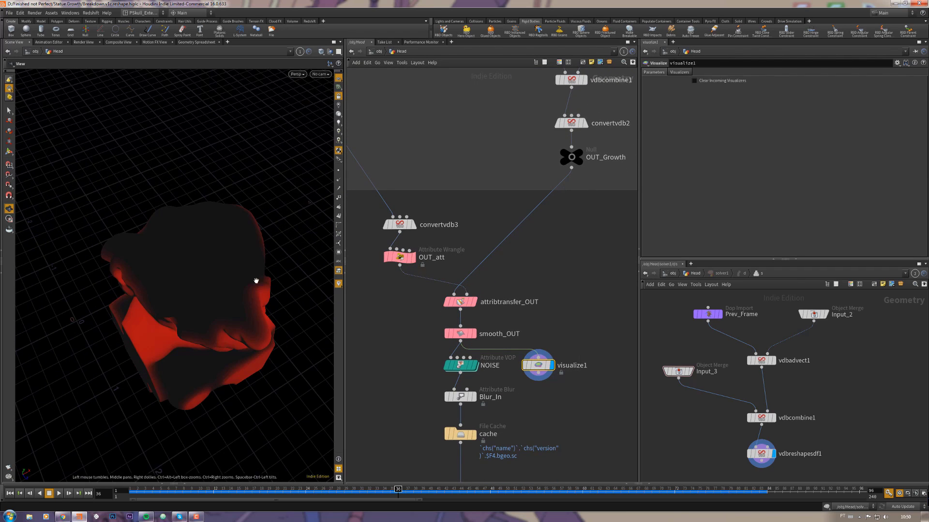
left_click_drag(255, 280, 225, 259)
left_click_drag(593, 313, 544, 405)
left_click(680, 72)
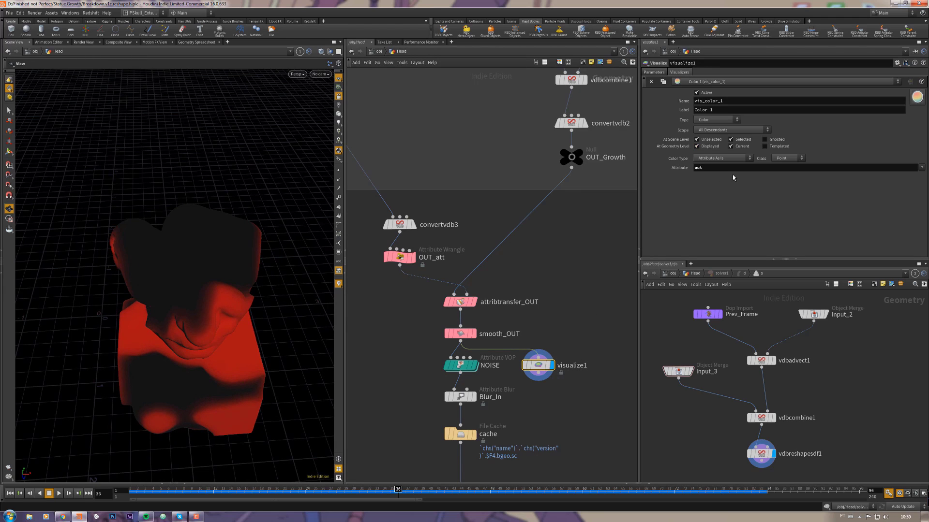
left_click_drag(715, 167, 579, 166)
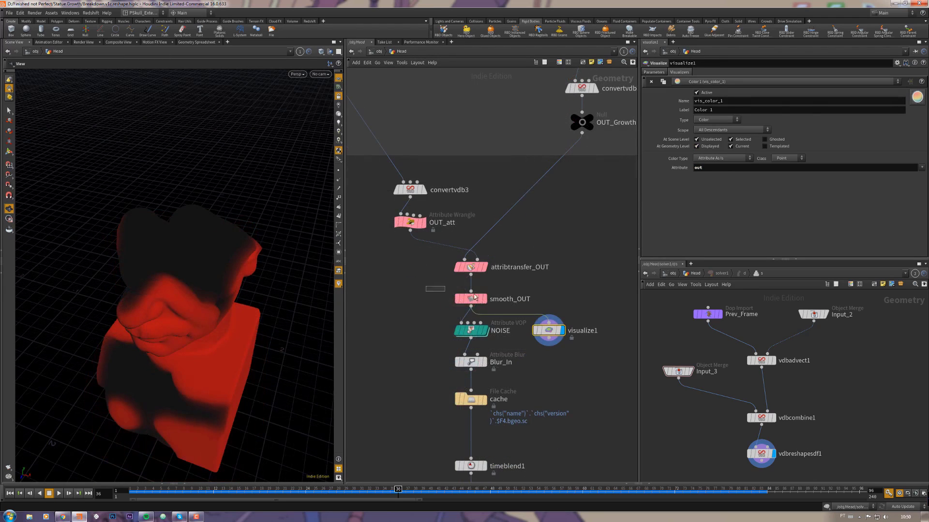
Bypass and re-enable smooth_OUT to compare the out color on the head with and without smoothing up close
left_click(478, 298)
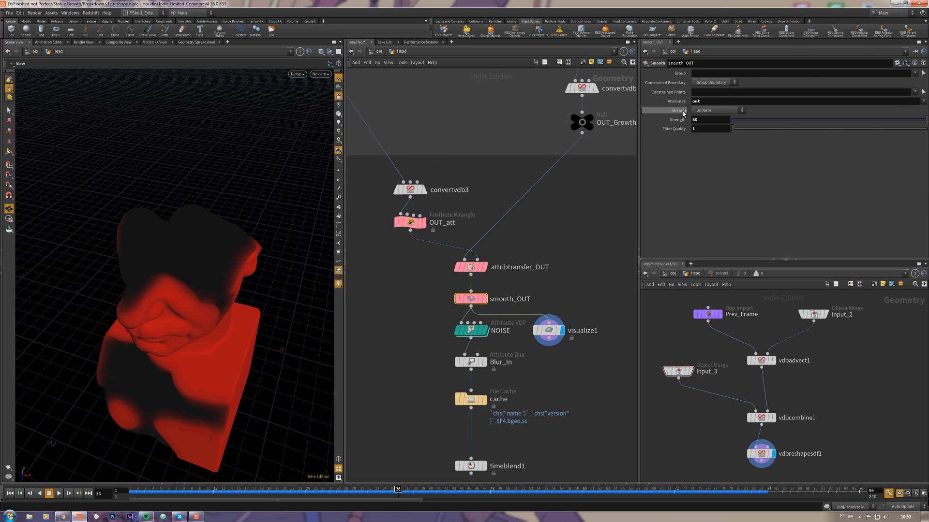
left_click(454, 284)
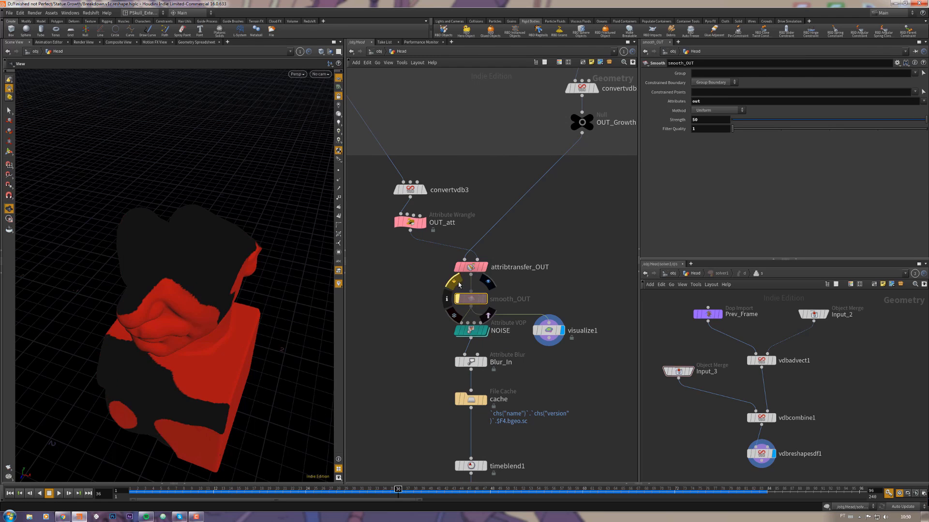
left_click_drag(261, 300, 284, 277)
right_click_drag(246, 270, 243, 241)
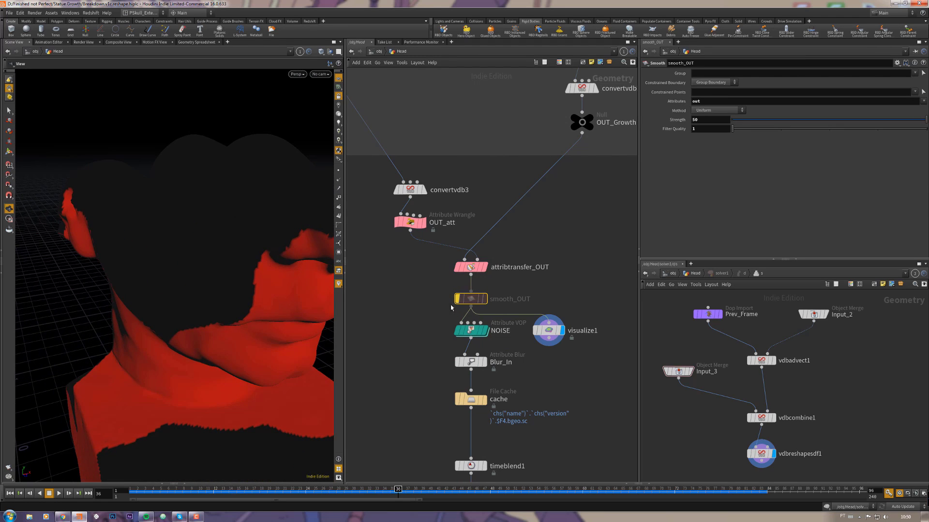
left_click(460, 285)
Examine the attribtransfer_OUT distance conditions and its point attribute transfer of out
left_click(470, 267)
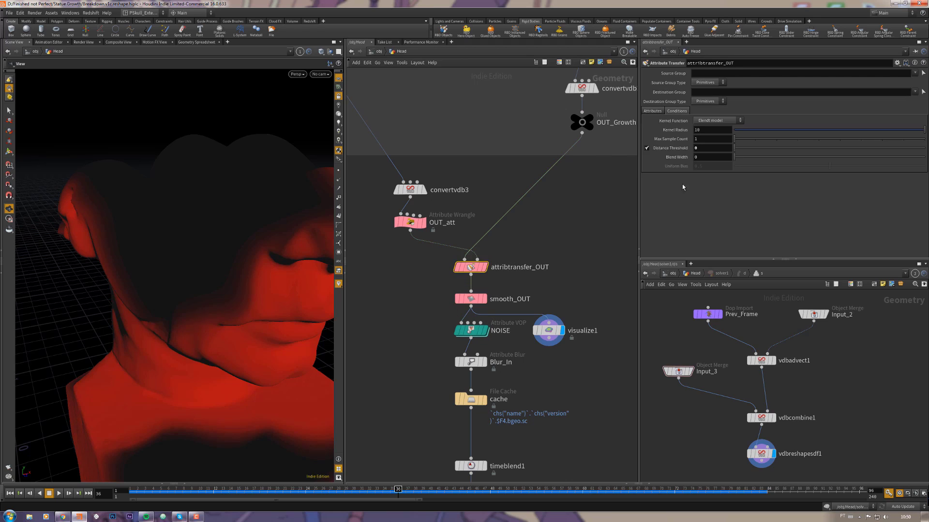
left_click_drag(710, 139, 558, 240)
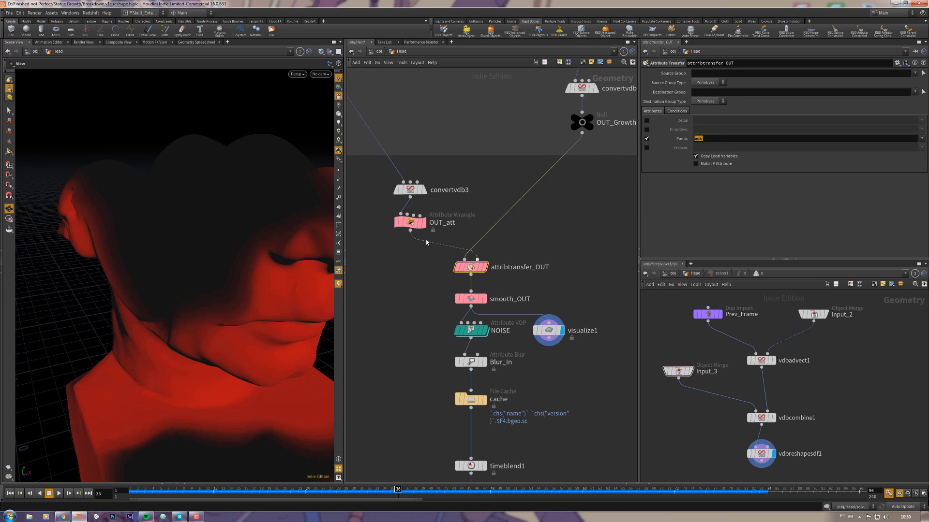
middle_click_drag(541, 283, 536, 274)
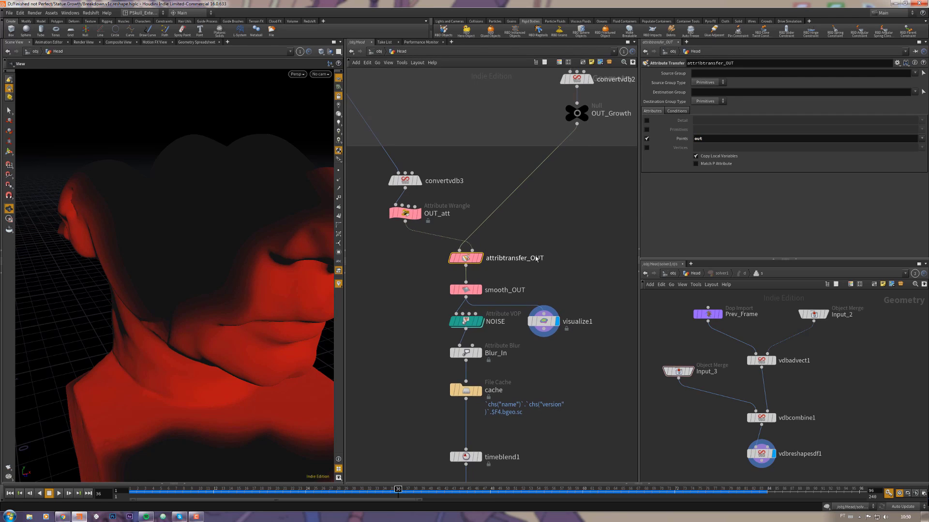
Display the NOISE Attribute VOP and view the displaced head from above
left_click(467, 323)
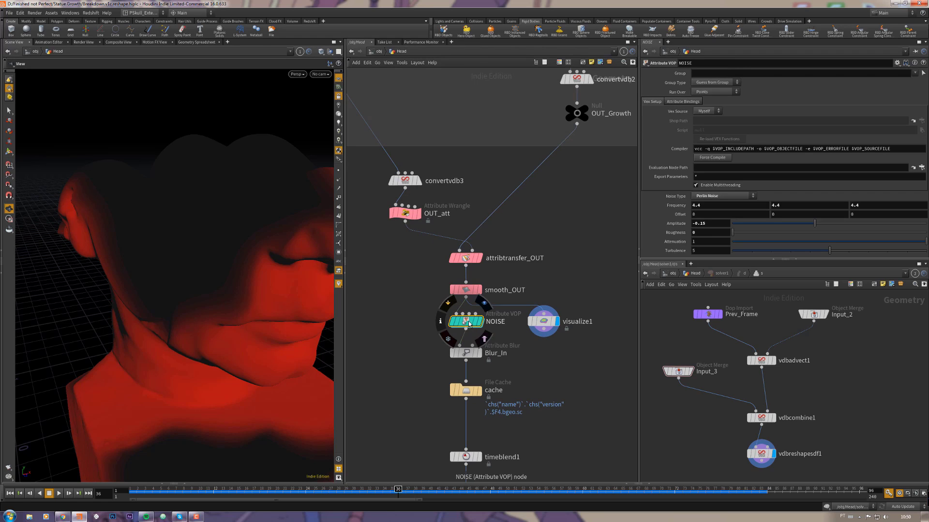
left_click(484, 304)
left_click_drag(224, 332, 237, 241)
Display and select Blur_In to view the blurred mesh and examine its Attribute Blur settings
mouse_move(467, 353)
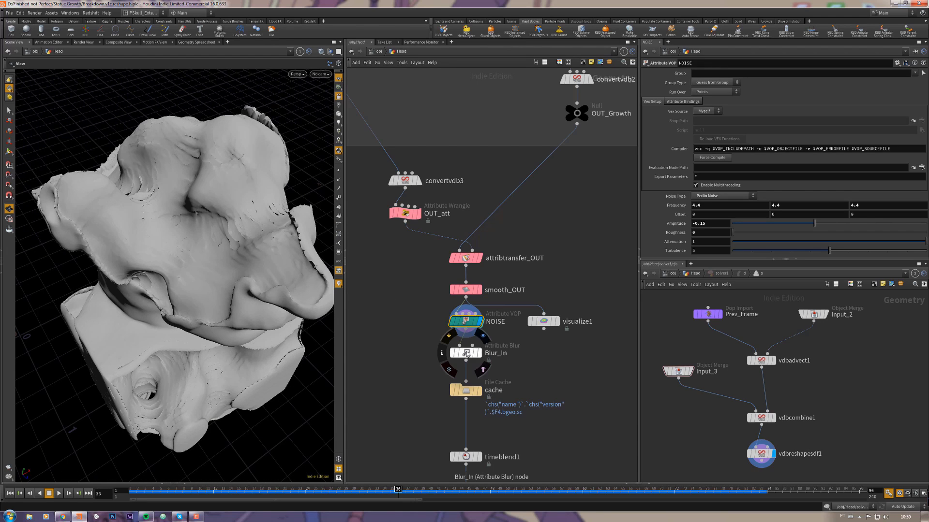
left_click(482, 339)
left_click_drag(428, 344, 504, 363)
mouse_move(213, 228)
left_mouse_down()
mouse_move(201, 167)
mouse_move(218, 224)
left_mouse_up()
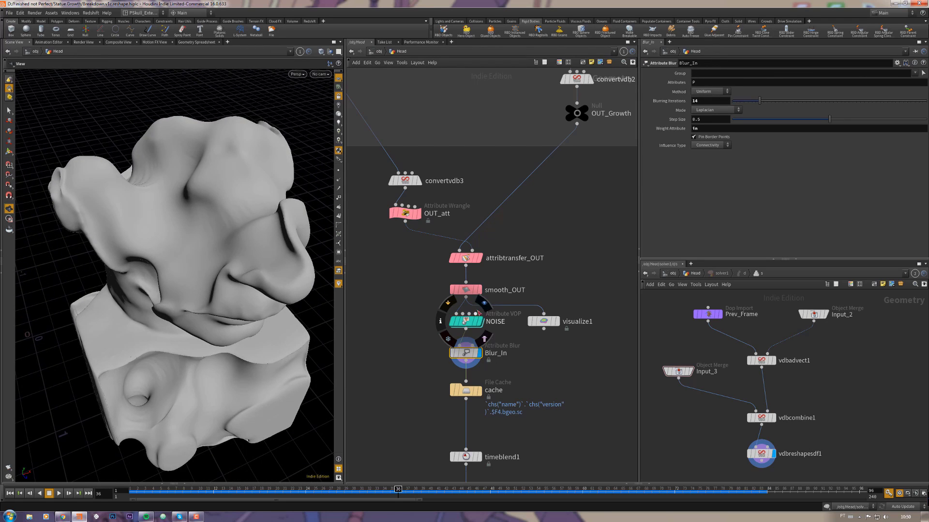
Display NOISE again, enter its VOP network and examine the turbnoise1 and displacenml1 nodes
left_click(484, 303)
double_click(467, 326)
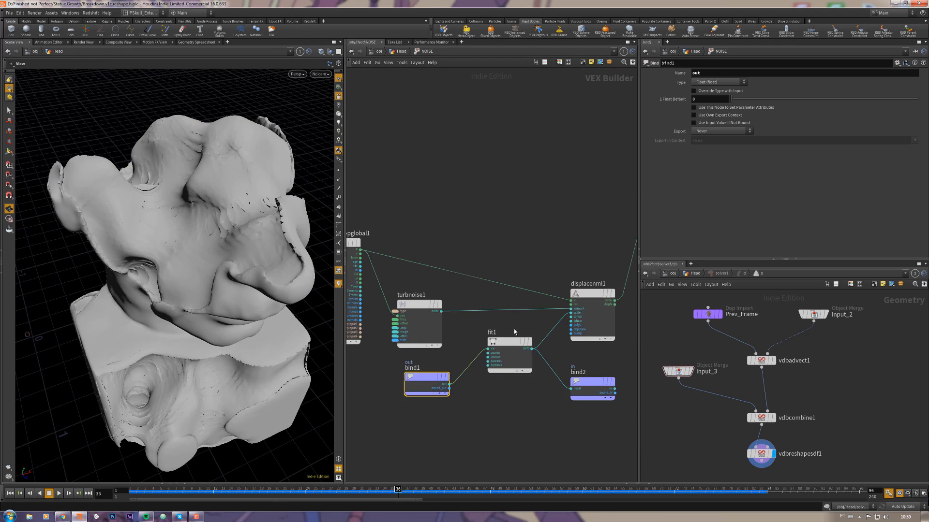
left_click(445, 321)
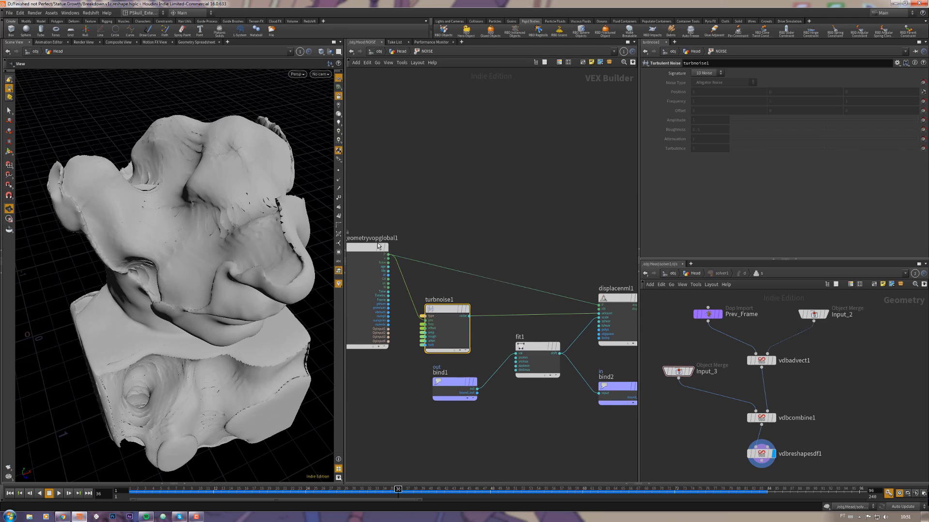
middle_click_drag(576, 279, 484, 265)
left_click(573, 306)
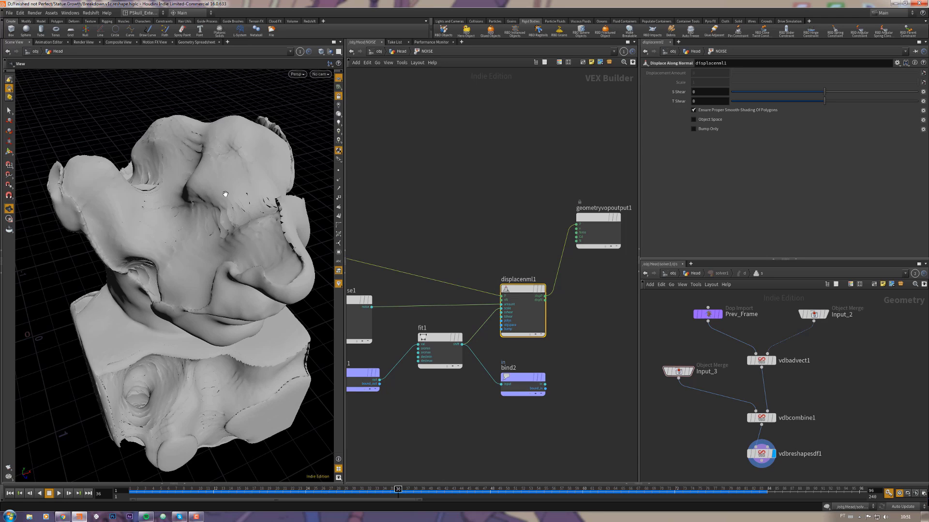
middle_click_drag(457, 185, 510, 167)
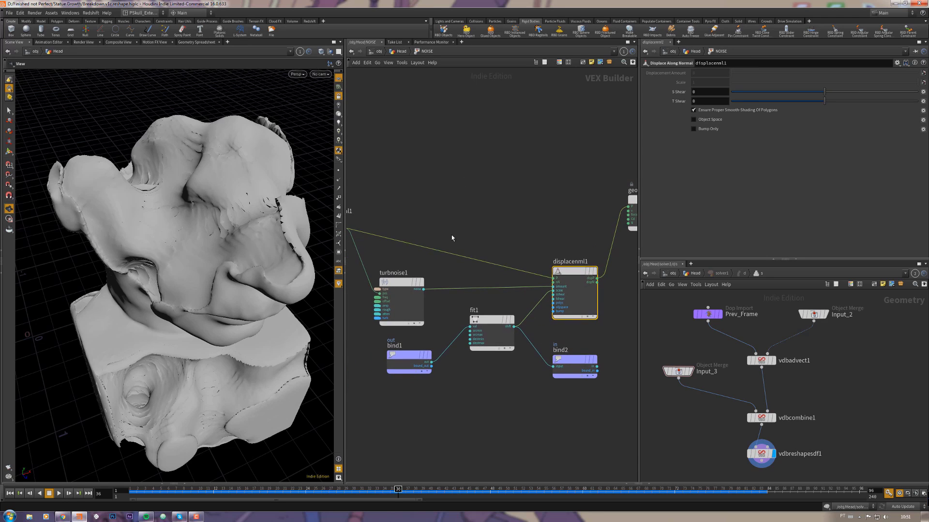
Examine bind1's out attribute, fit1's remapping range and the displacenml1 scale connection while viewing the displaced mesh
left_click(408, 358)
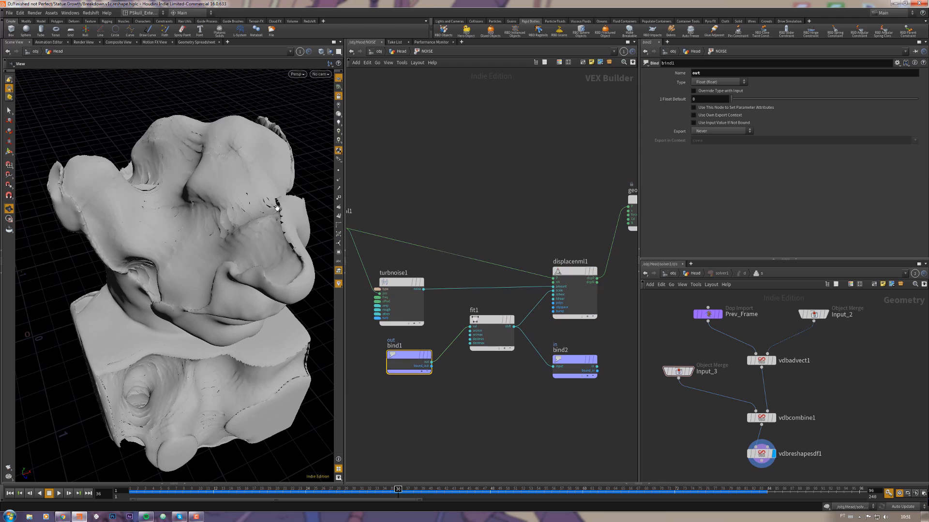
left_click_drag(277, 207, 249, 250)
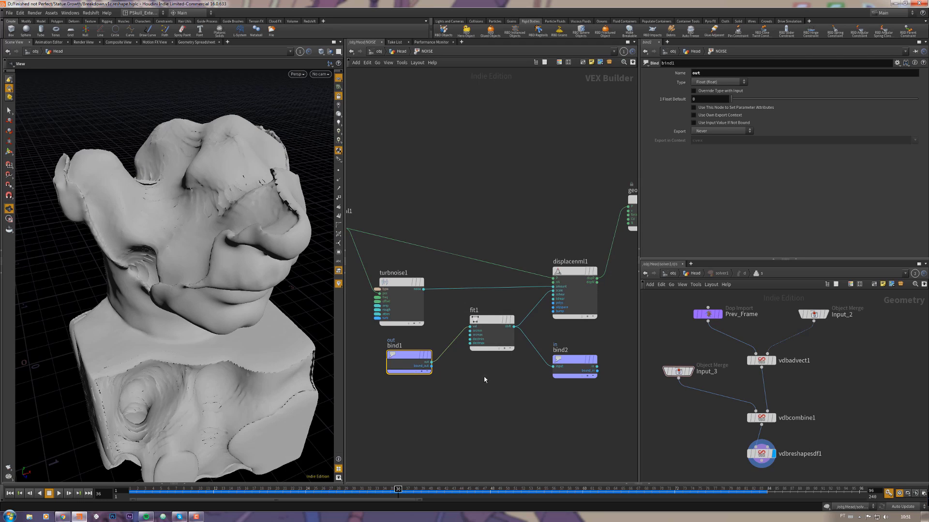
left_click(490, 320)
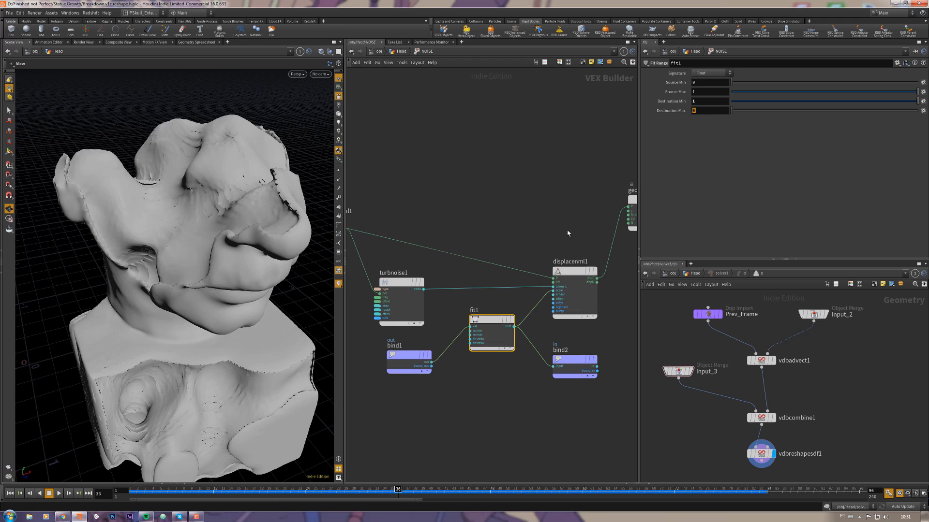
left_click_drag(264, 233, 199, 182)
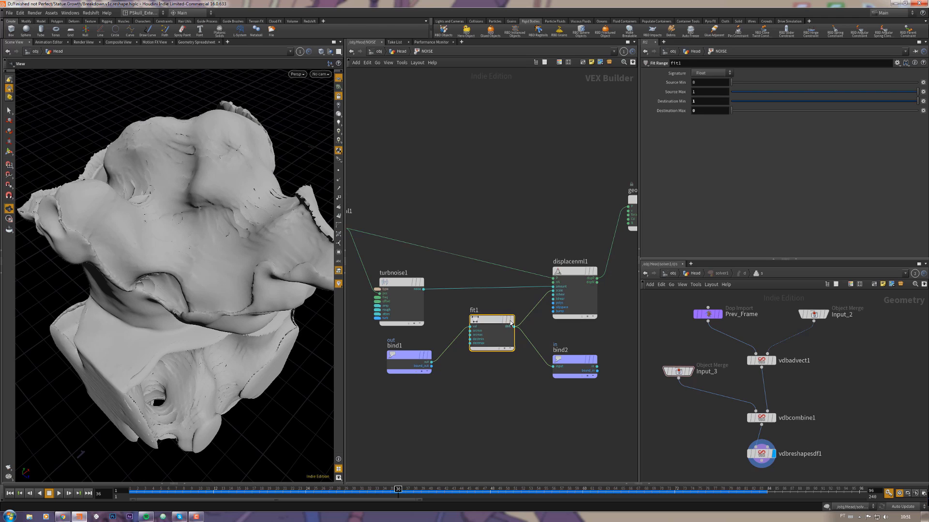
left_click_drag(553, 293, 553, 292)
left_click(570, 279)
left_click_drag(223, 257, 122, 303)
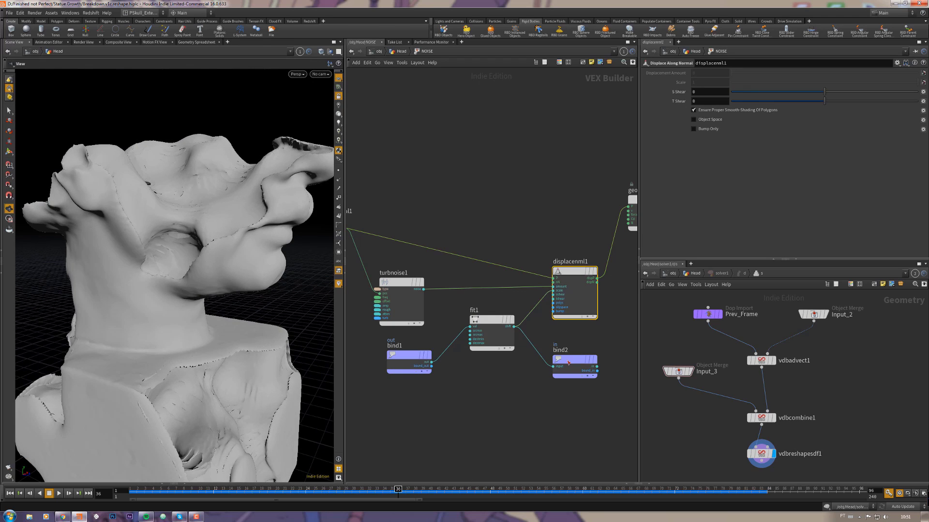
Follow fit1's output to bind2, examine its in attribute export settings, and view the mesh from above
middle_click_drag(580, 324, 567, 316)
left_click(480, 315)
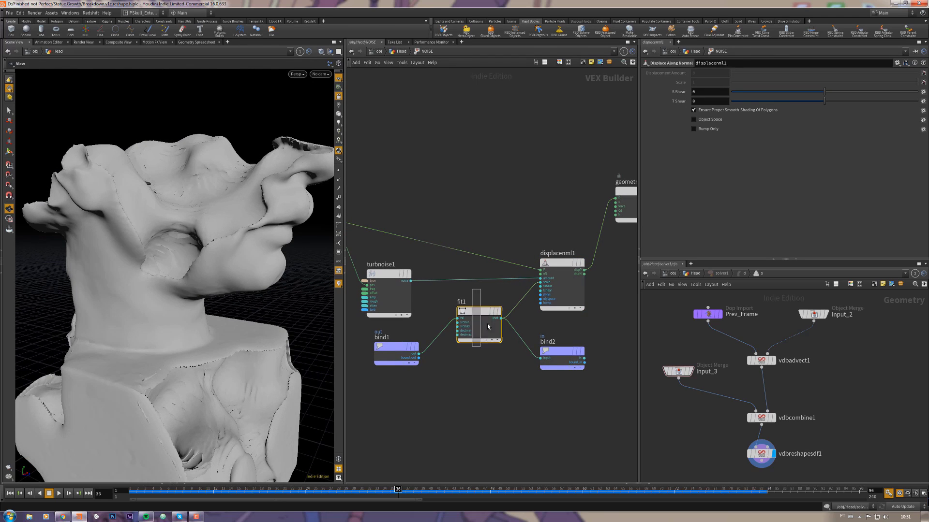
left_click(547, 347)
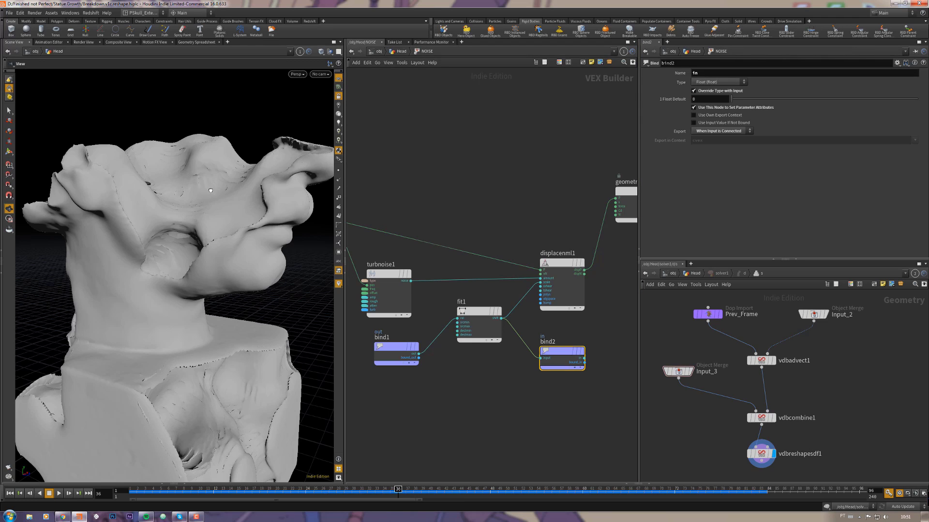
left_click_drag(211, 191, 223, 221)
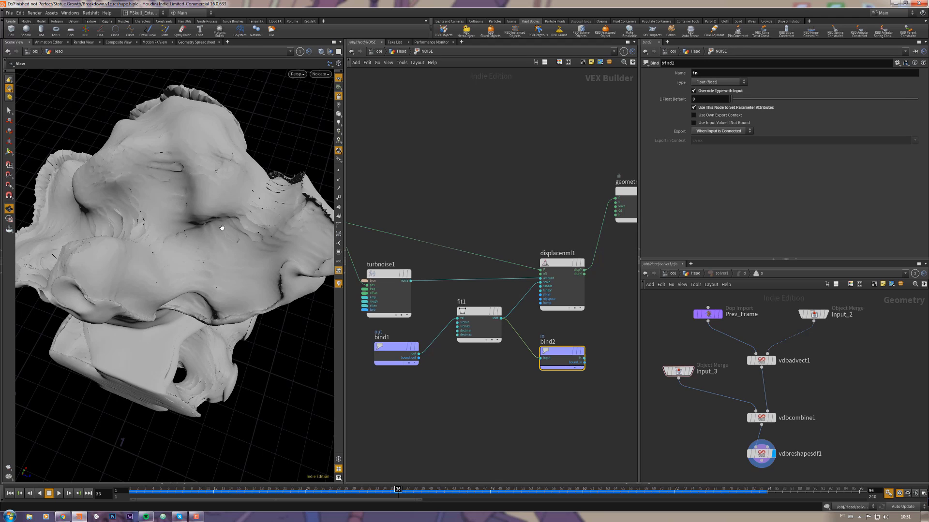
Return to the Head network, display Blur_In, examine its in weight attribute, and view the blurred mesh from several angles
left_click(401, 51)
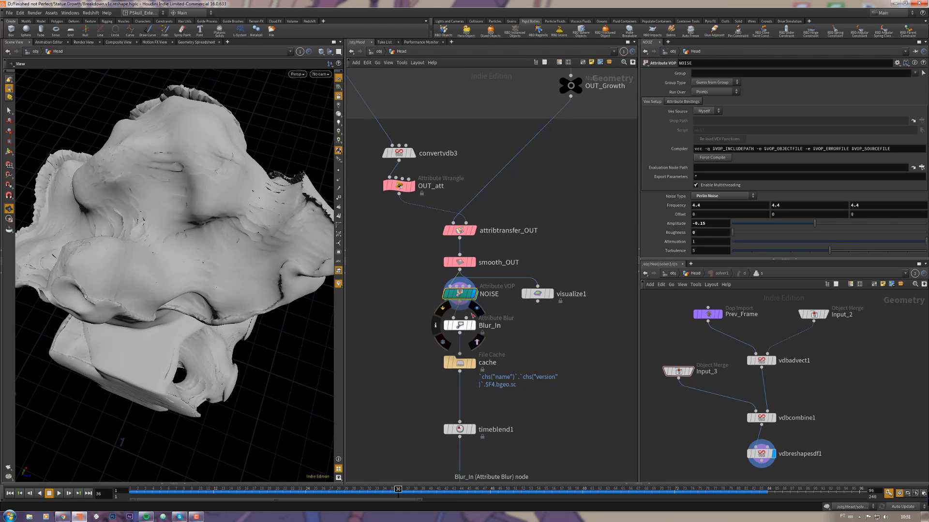
left_click(471, 325)
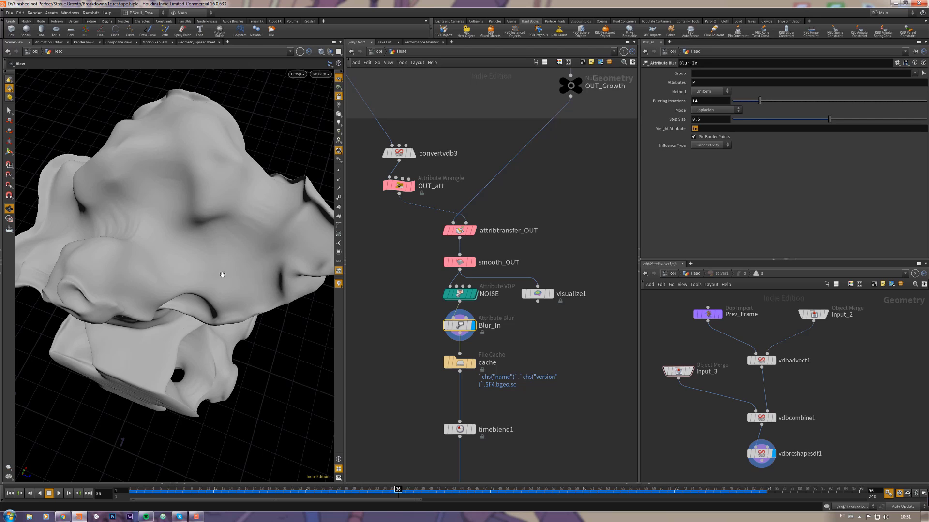
mouse_move(168, 198)
left_mouse_down()
mouse_move(151, 192)
mouse_move(166, 208)
left_mouse_up()
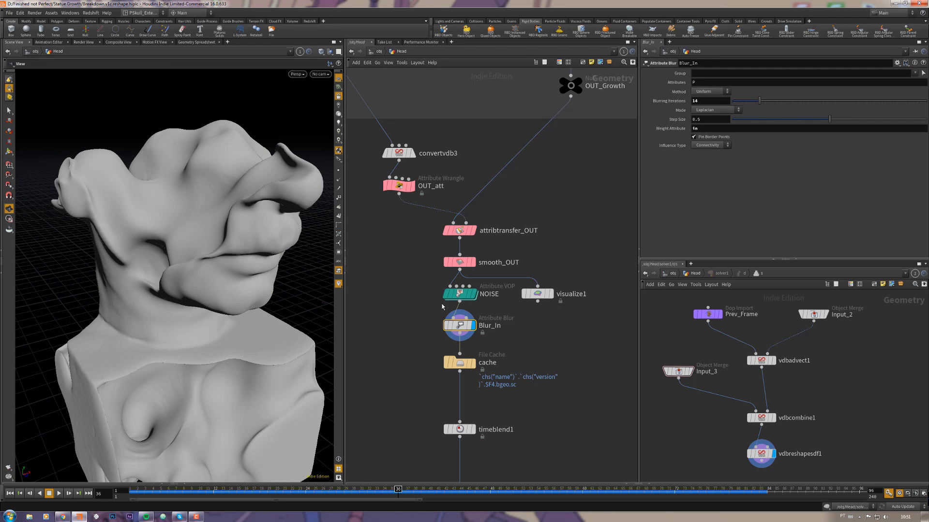
mouse_move(439, 264)
right_click_drag(193, 205, 283, 223)
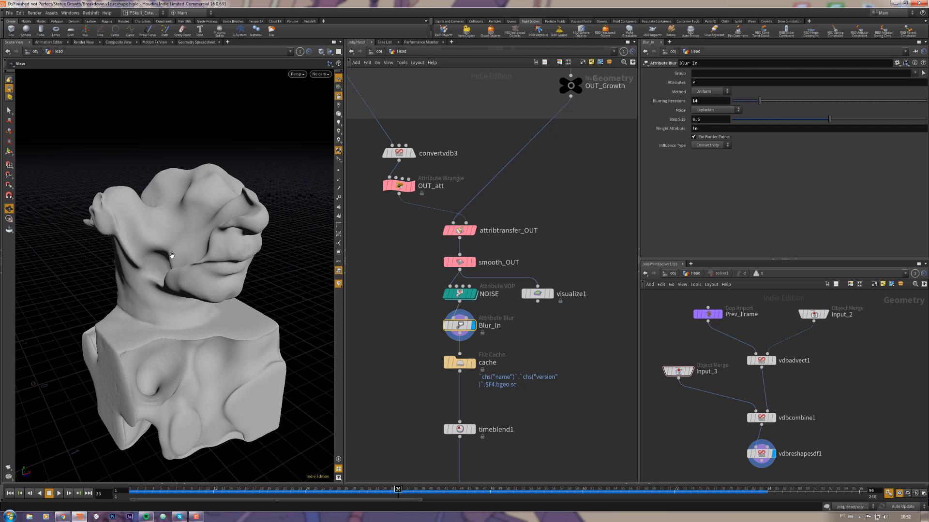
left_click_drag(172, 256, 200, 279)
Connect visualize1 to the Blur_In output and display the in attribute as color on the mesh from several angles
left_click_drag(471, 326, 471, 329)
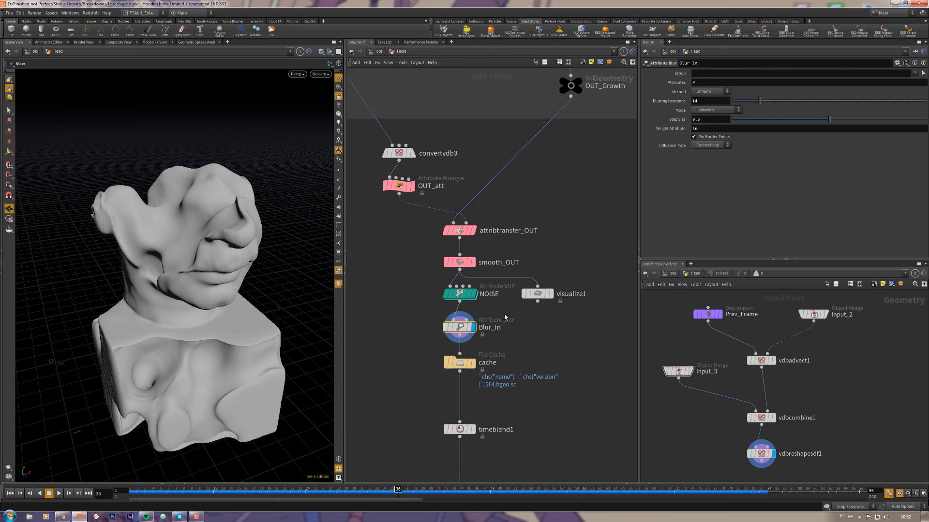
left_click_drag(529, 289, 532, 314)
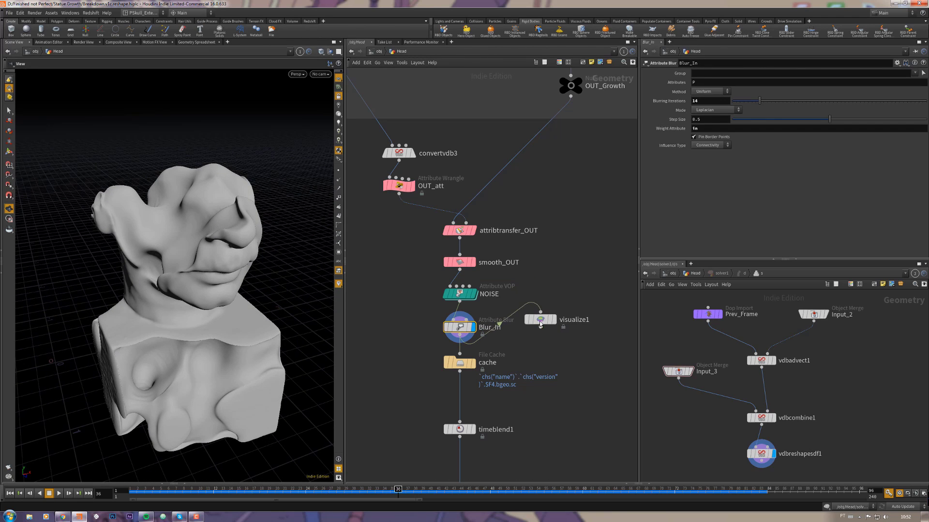
left_click(551, 319)
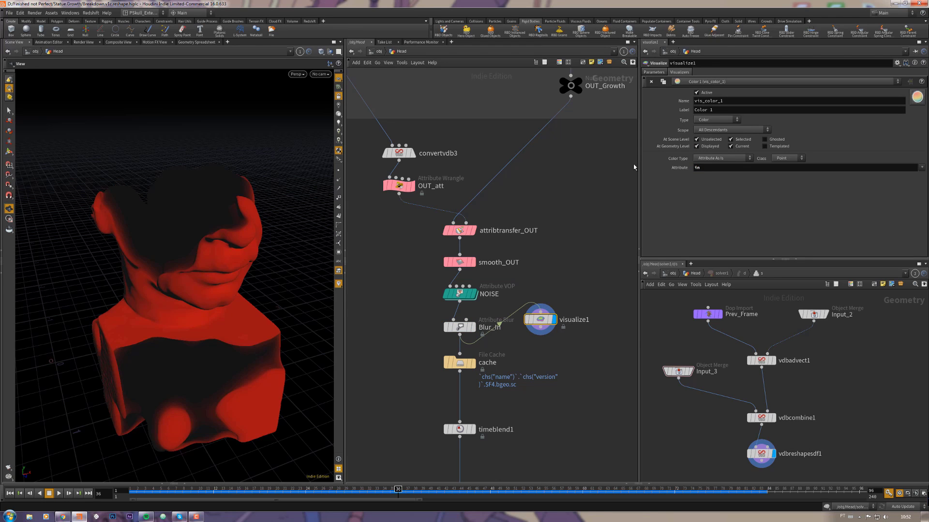
left_click_drag(271, 249, 196, 243)
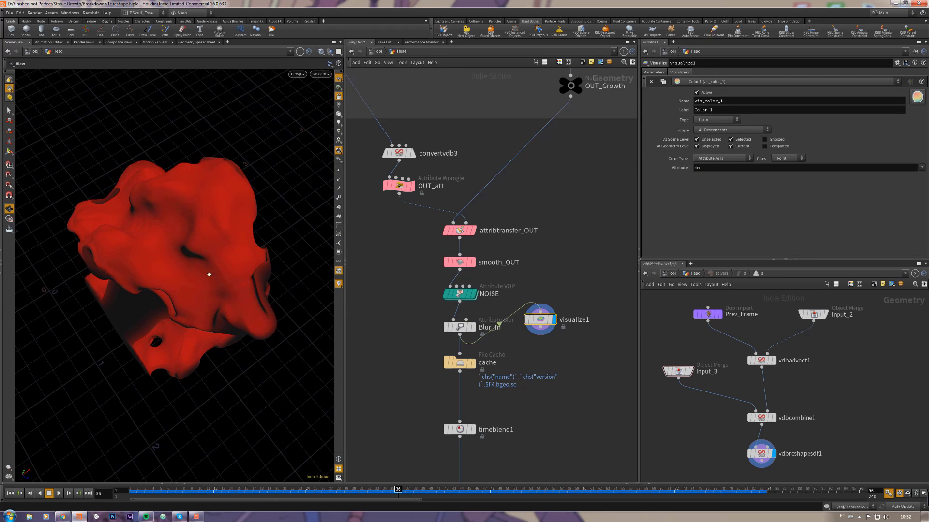
left_click_drag(209, 274, 193, 245)
Display the cache node, scrub the timeline to frame 85, and display timeblend1 to examine its Time Blend settings
middle_click_drag(528, 343, 514, 303)
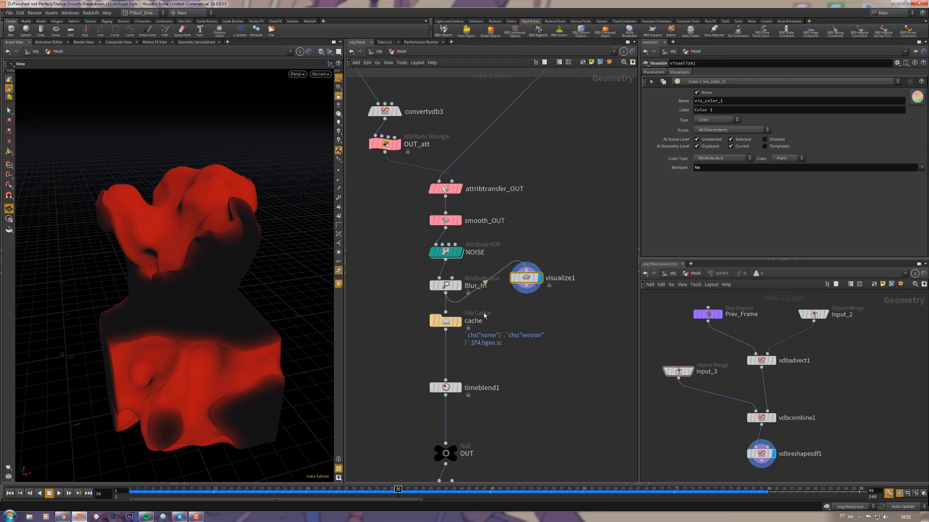
left_click(458, 321)
left_click_drag(155, 492, 429, 492)
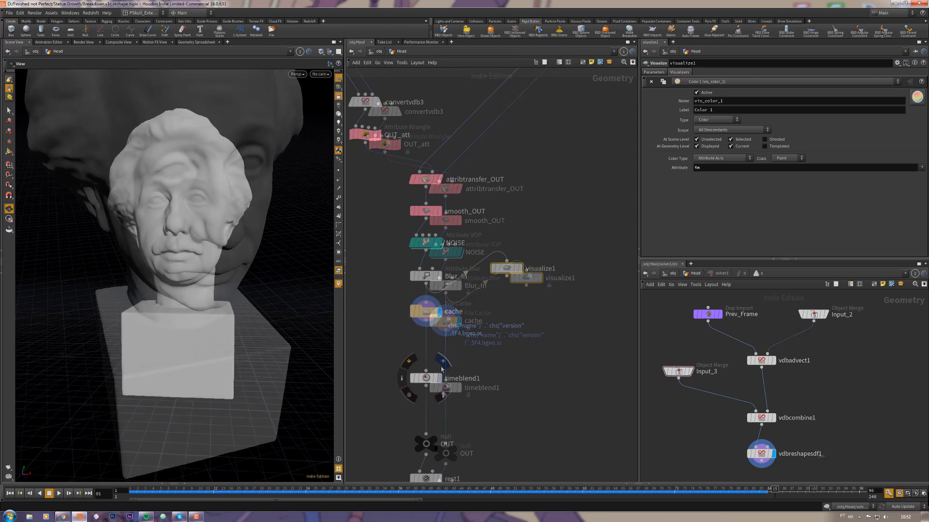
left_click(425, 378)
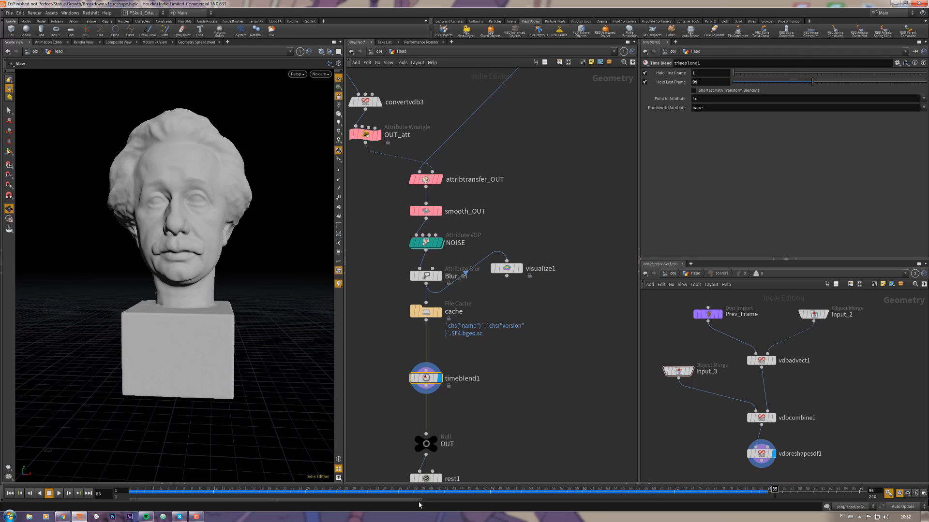
Extend the playback range to frame 224 and display the cache node at frame 125
left_click_drag(421, 499, 825, 499)
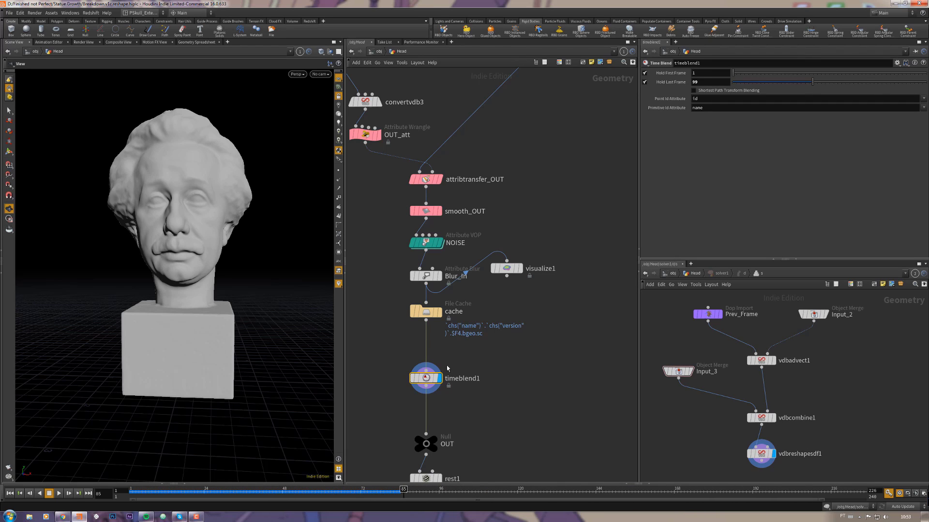
left_click(439, 312)
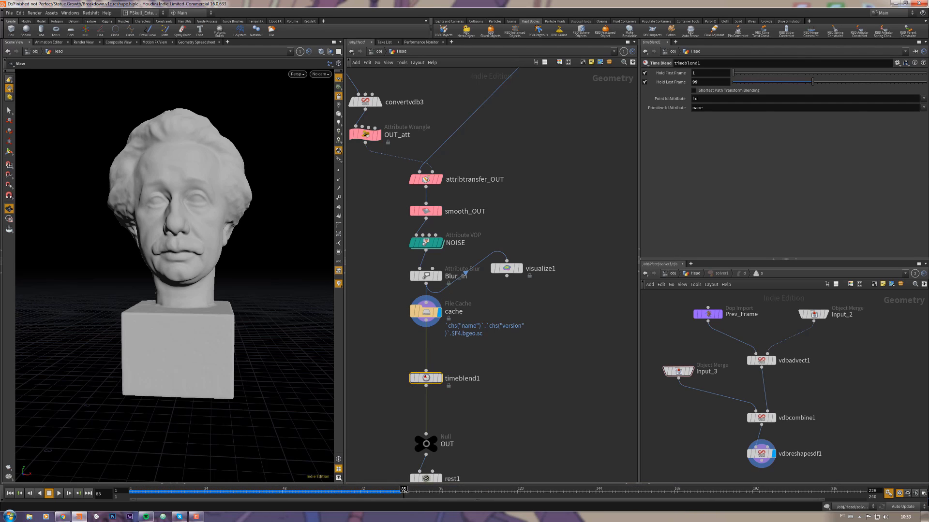
left_click_drag(430, 489, 534, 488)
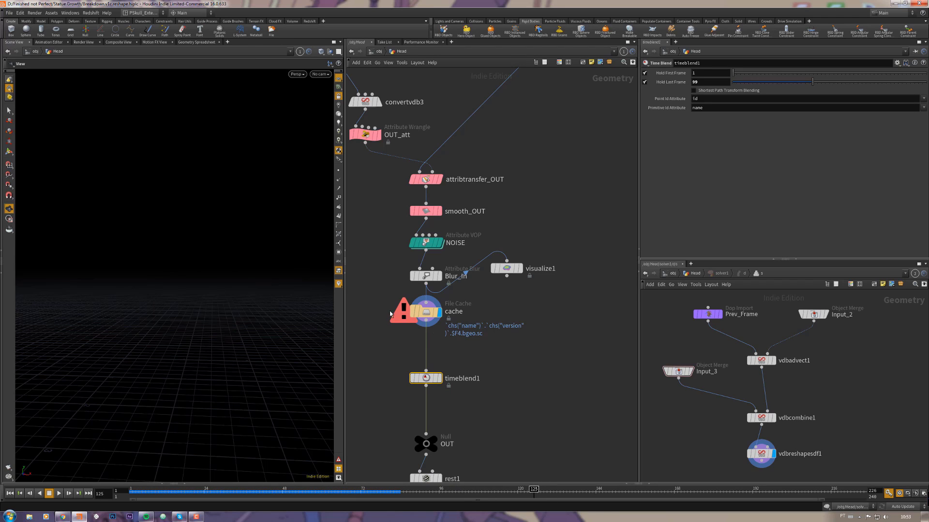
Display timeblend1, scrub the timeline to frame 154, and display the OUT null below it
left_click(438, 378)
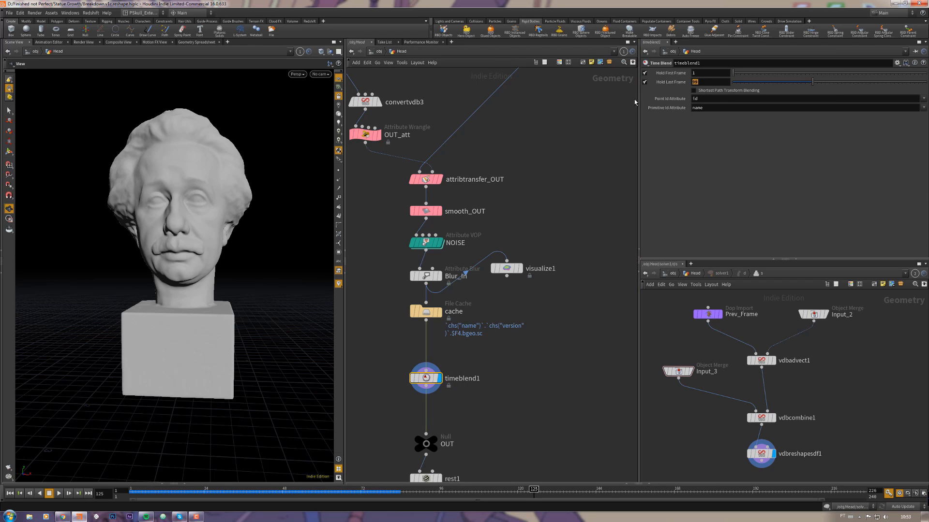
left_click_drag(444, 492, 632, 492)
middle_click_drag(509, 393, 519, 255)
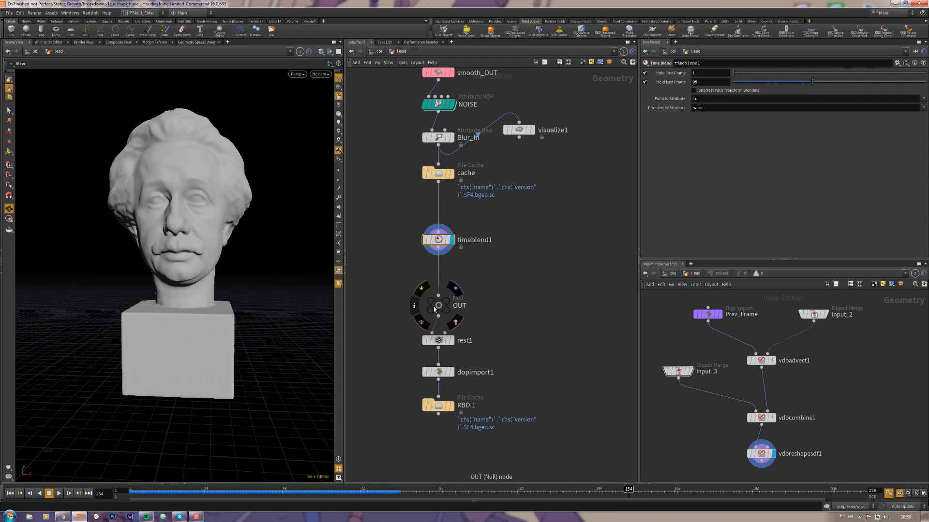
left_click(456, 290)
middle_click_drag(446, 347, 447, 334)
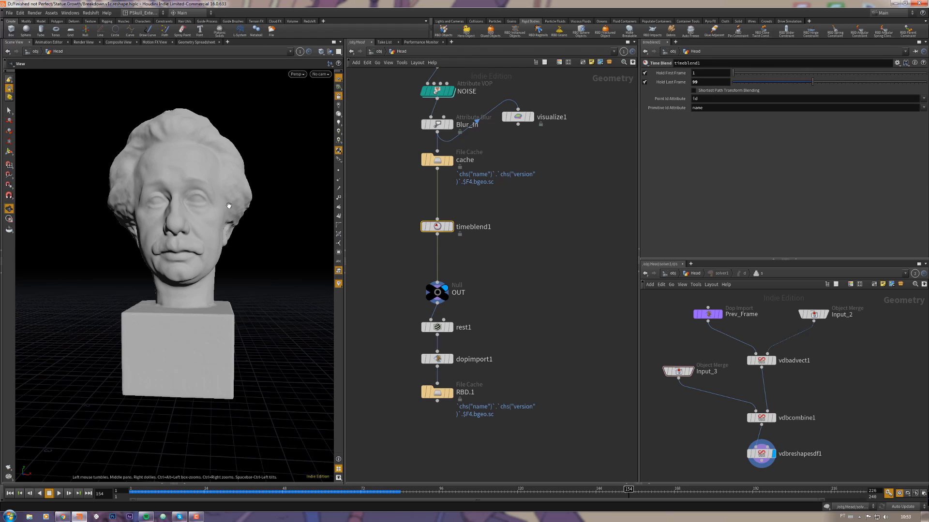
Display the RBD.1 file cache, look through cam1, and scrub the rigid body simulation to frame 81
mouse_move(438, 394)
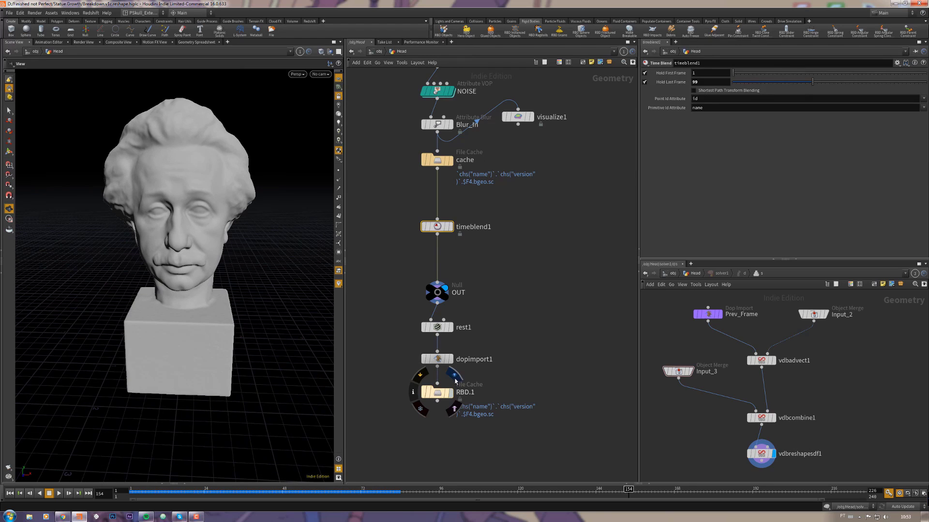
left_click(453, 375)
left_click(134, 493)
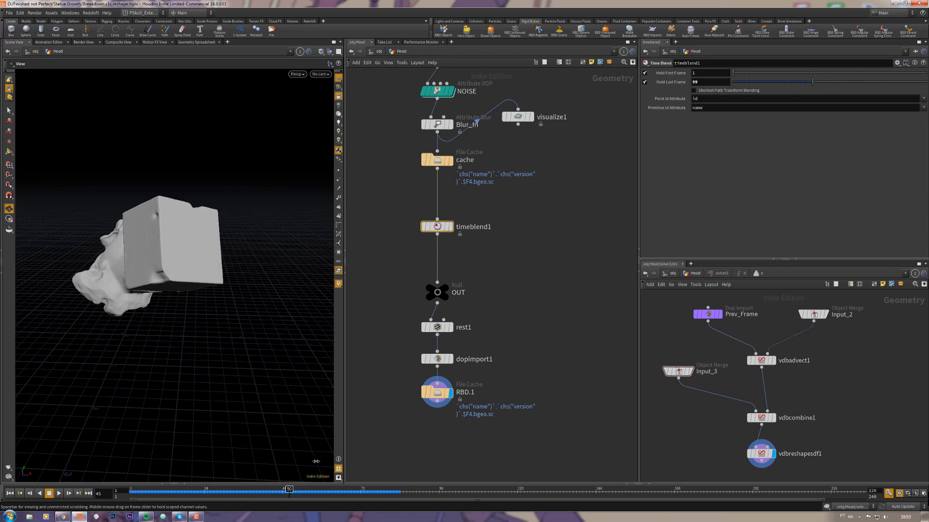
left_click(319, 74)
left_click(334, 96)
left_click_drag(145, 492, 375, 487)
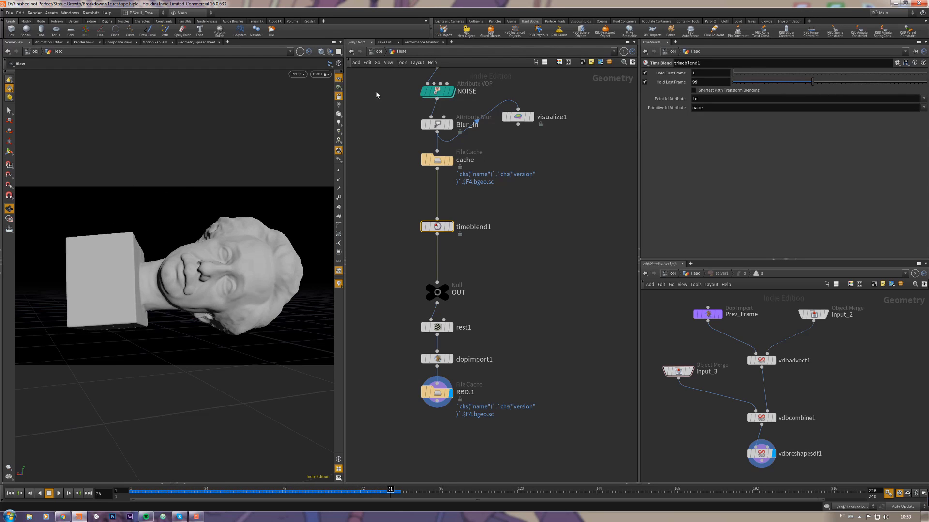
Open AutoDopNetwork, go to frame 1, and examine the geo1 RBD object and rigidbodysolver1 settings
left_click(379, 51)
left_click(445, 259)
double_click(445, 259)
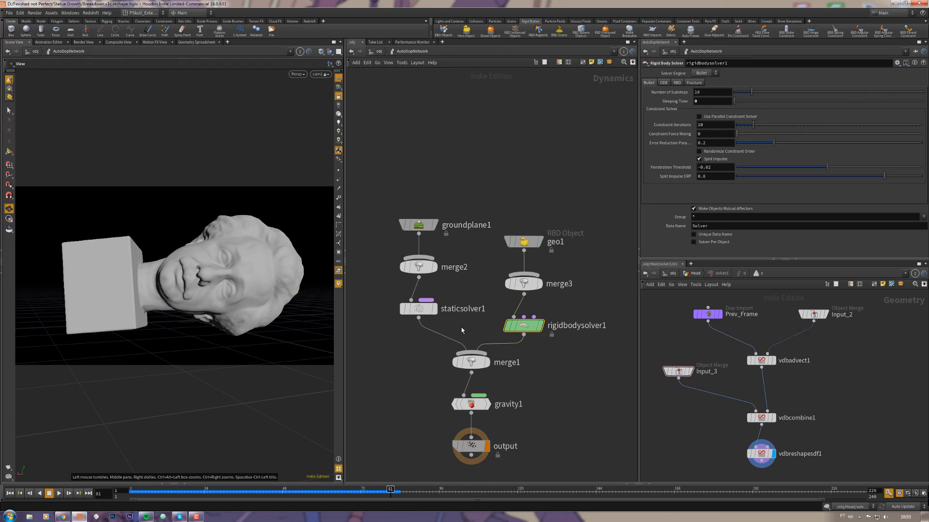
left_click(521, 239)
key("ctrl+Up")
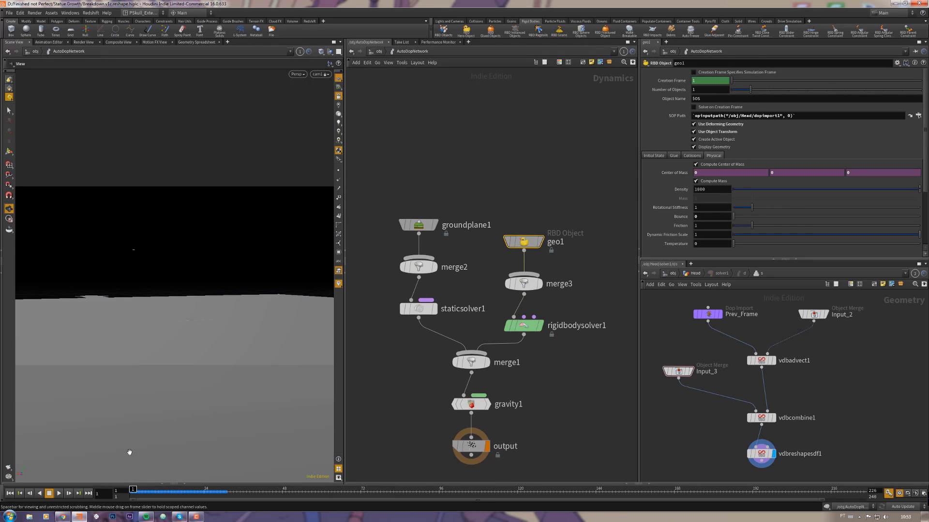
left_click_drag(498, 227, 494, 227)
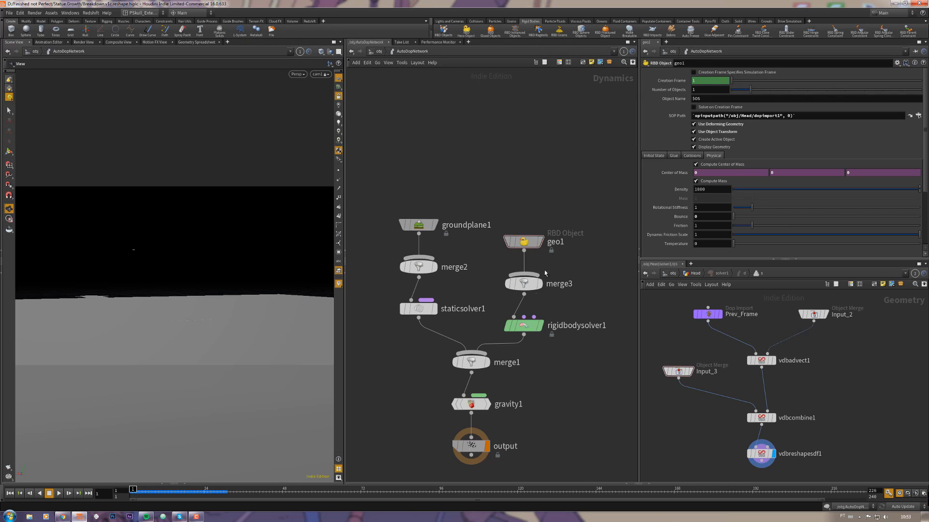
left_click(512, 330)
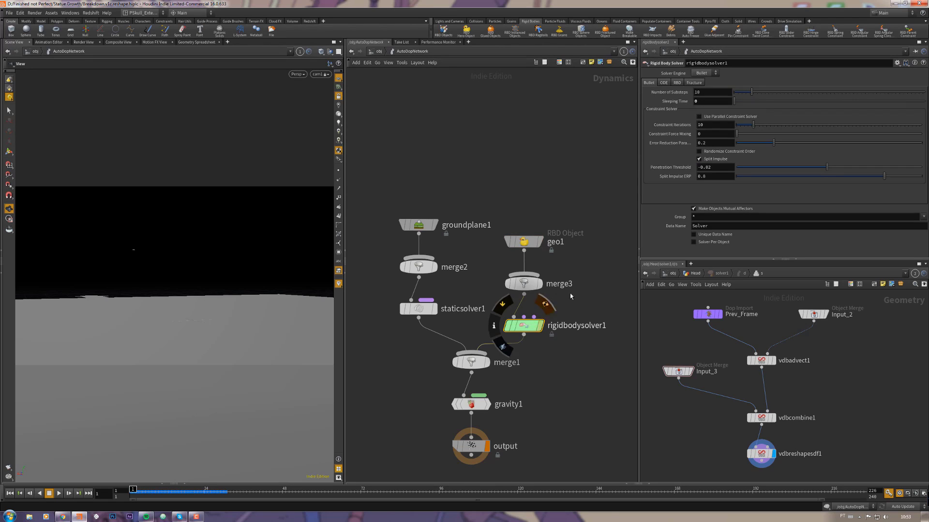
double_click(711, 101)
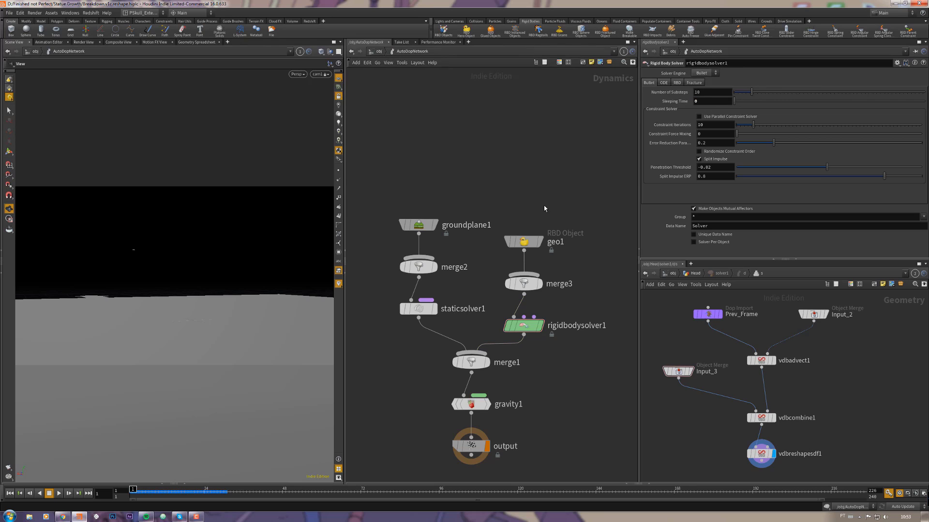
Return to the Head network, scrub the RBD.1 simulation to frame 82, and locate the solver1 node in the growth chain
left_click(378, 51)
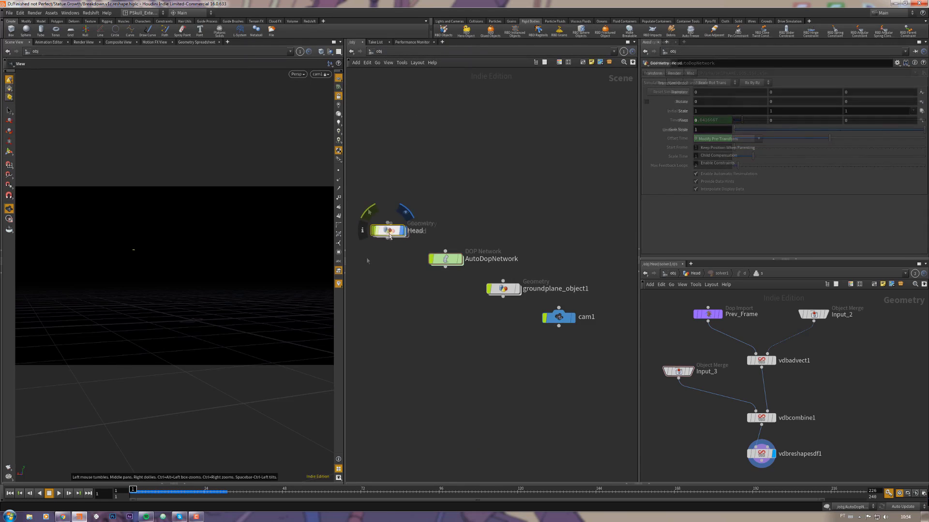
double_click(390, 230)
left_click(399, 277)
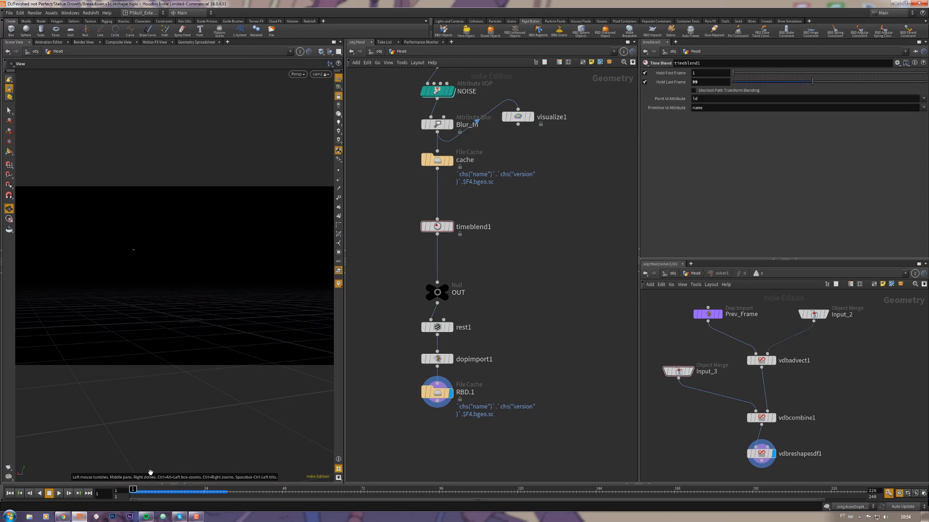
left_click(186, 484)
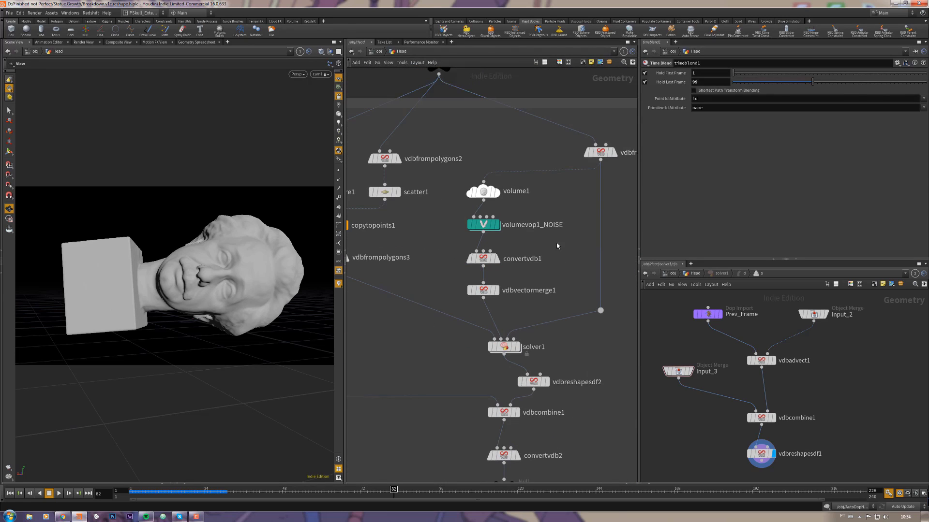
middle_click_drag(563, 274, 577, 282)
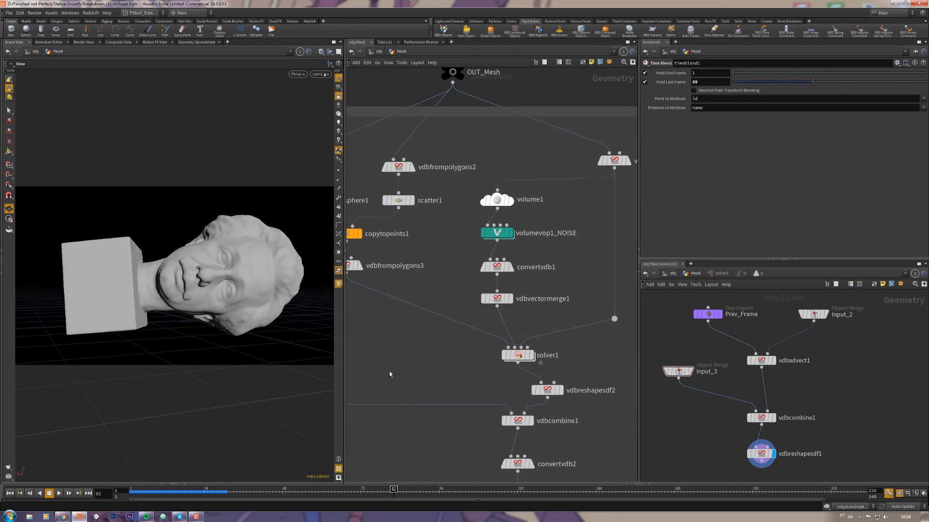
mouse_move(521, 360)
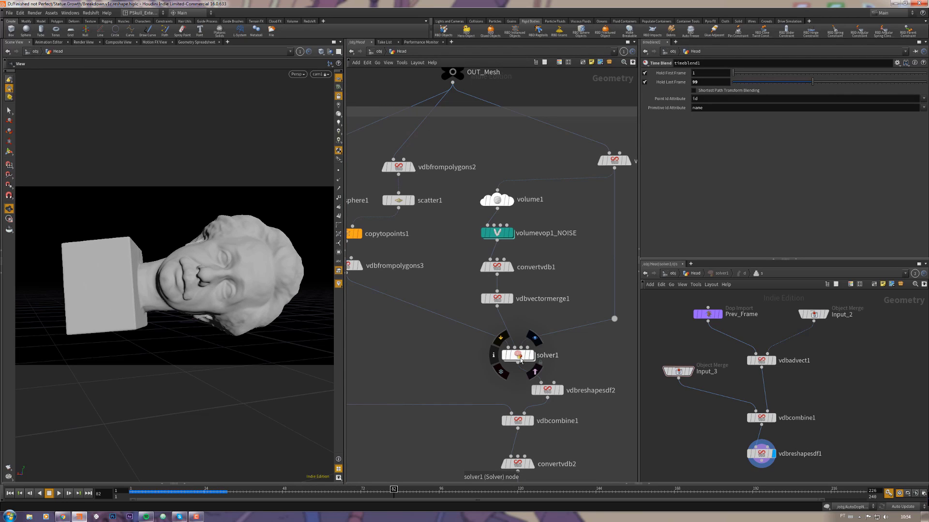